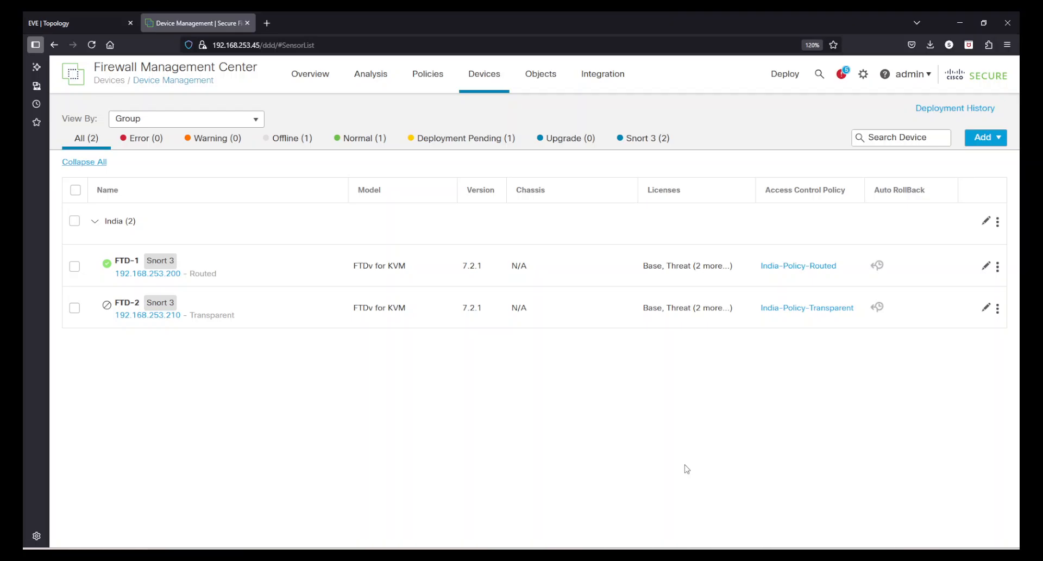
Open the network object list in Object Management and start importing network objects
mouse_move(546, 79)
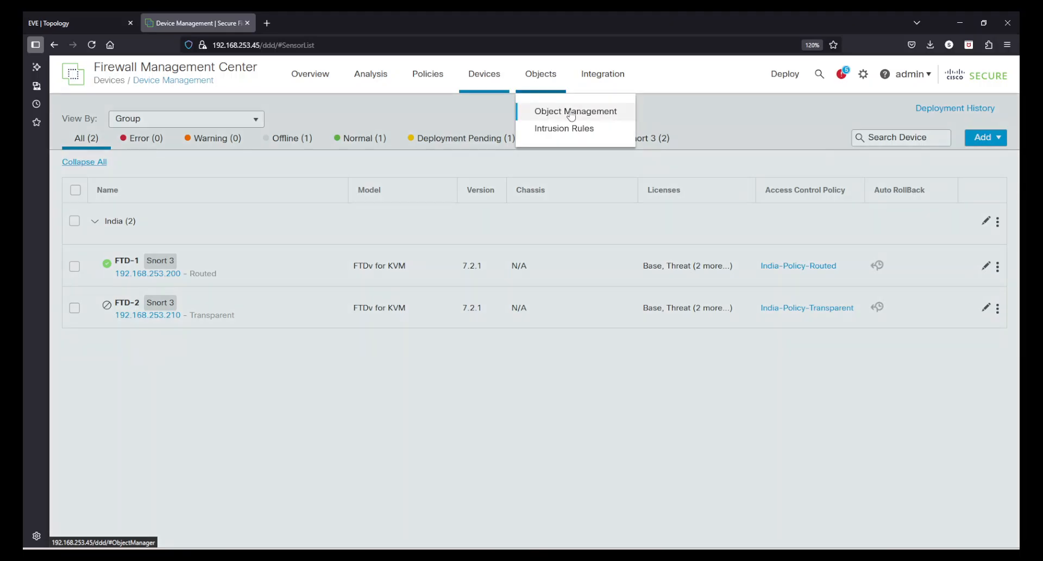
click(572, 113)
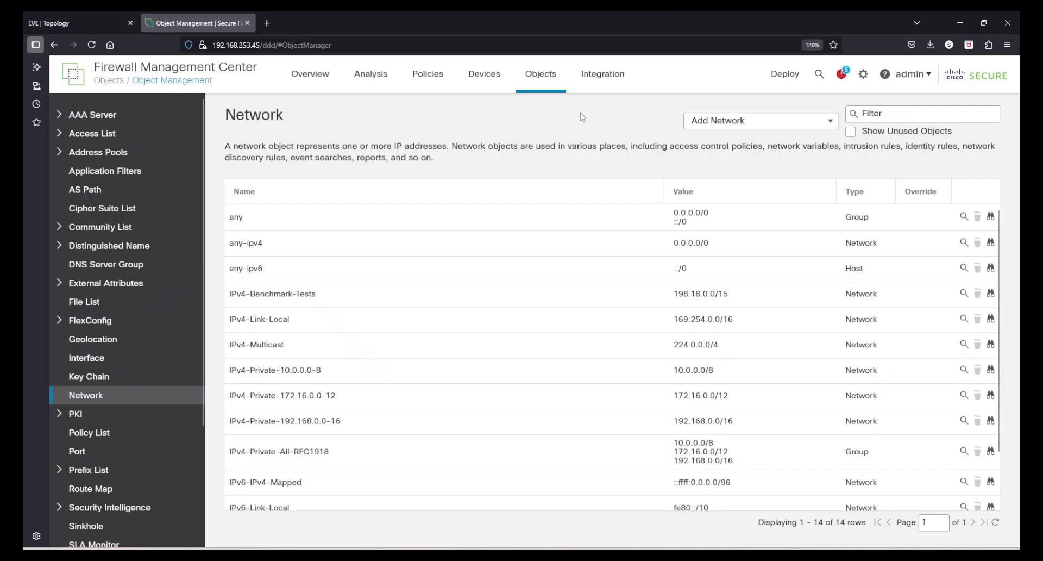
click(830, 123)
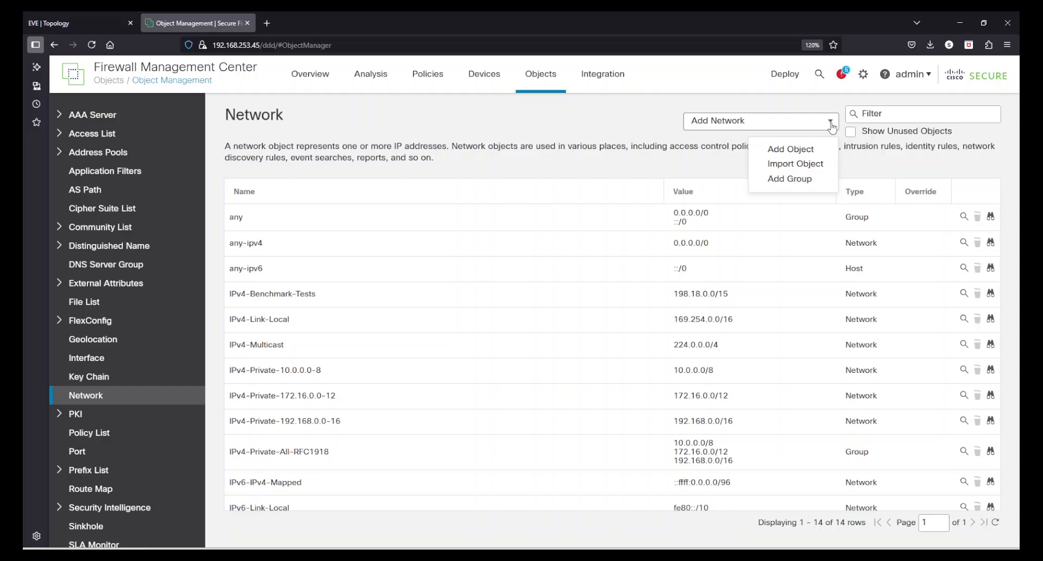
click(812, 163)
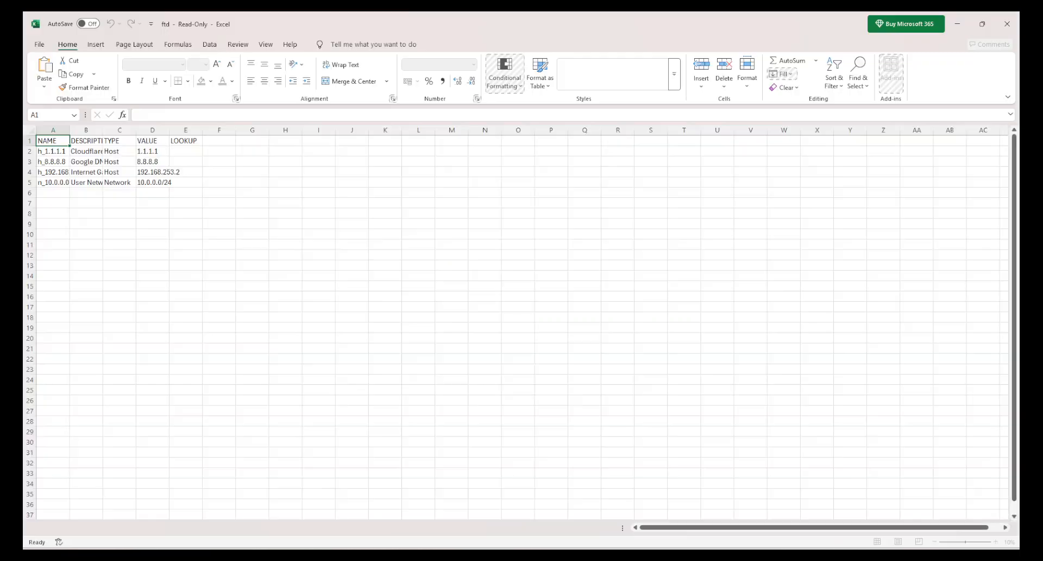
Switch to Excel and enlarge the ftd sheet to 170% for reading
click(727, 146)
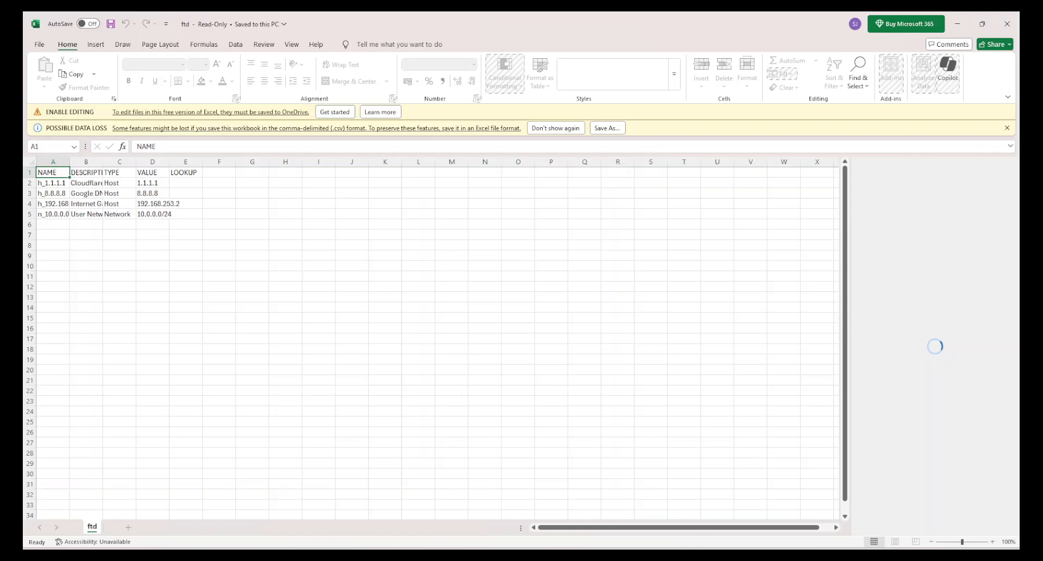
click(992, 541)
click(992, 542)
click(993, 542)
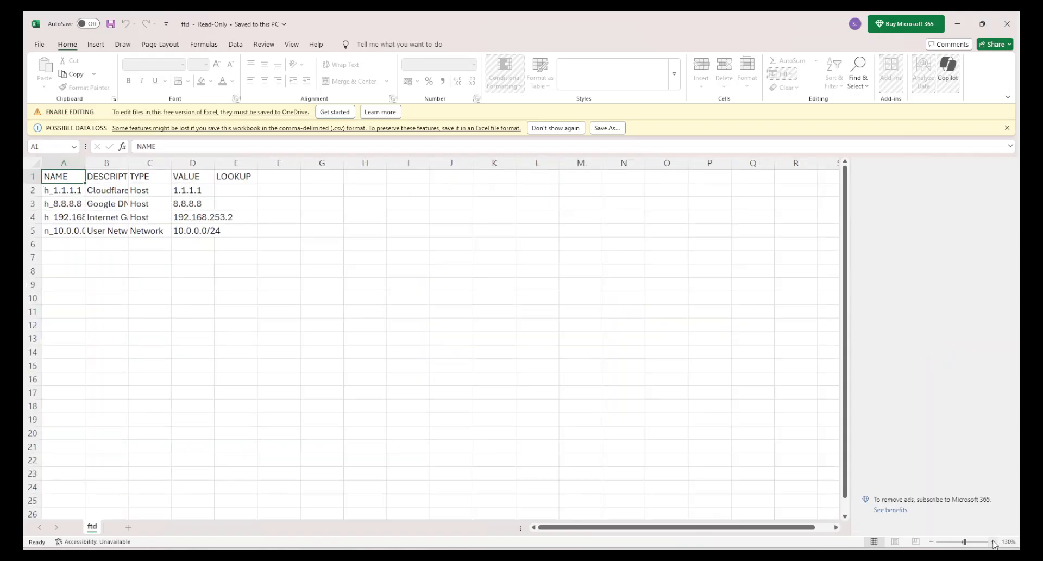
click(992, 542)
click(993, 542)
click(993, 541)
click(993, 541)
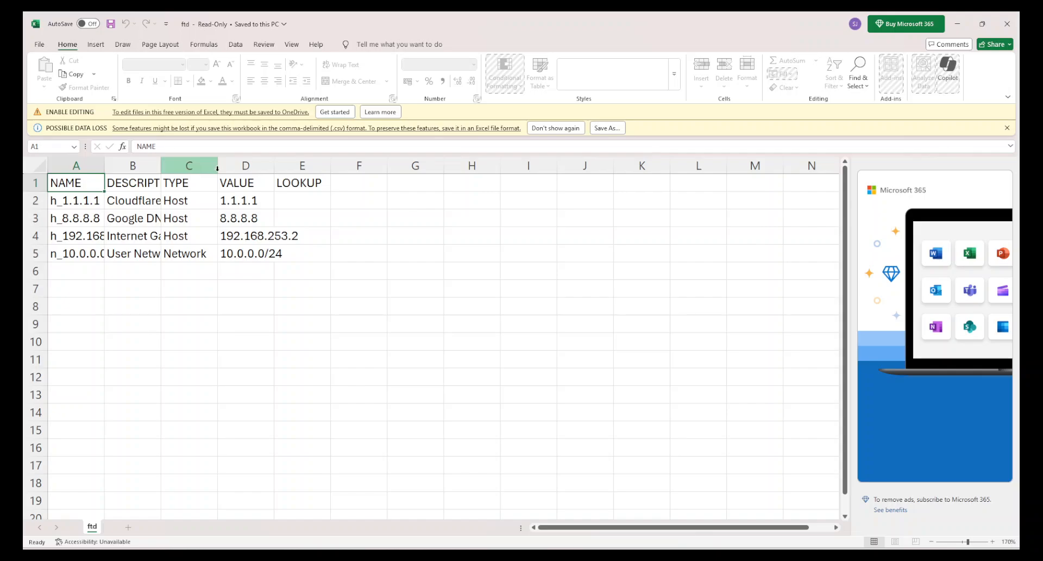
Examine the first entry's name, description, type, value and lookup columns in the ftd sheet, and close the workbook
click(213, 166)
click(219, 166)
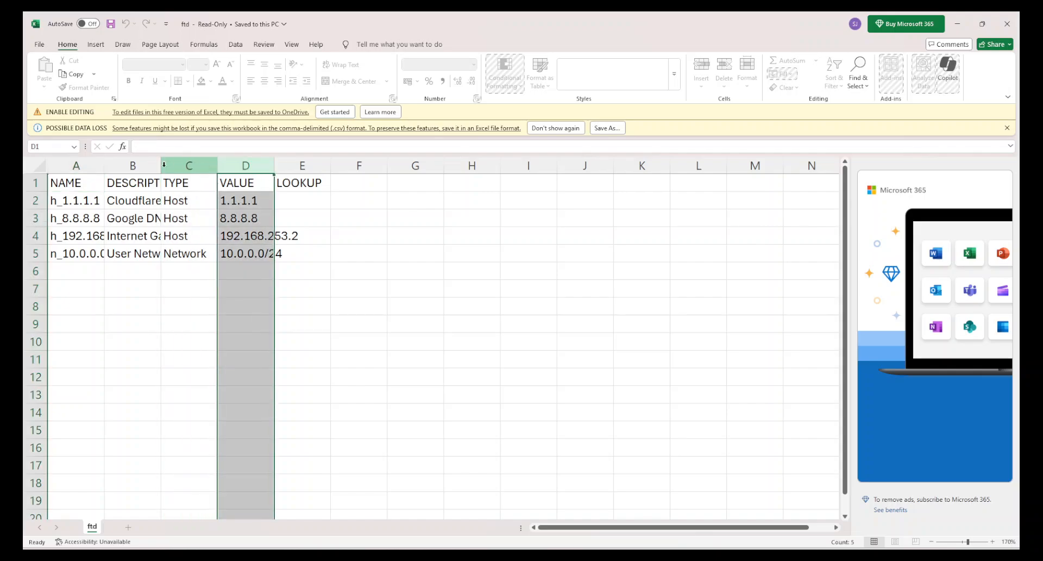
click(83, 200)
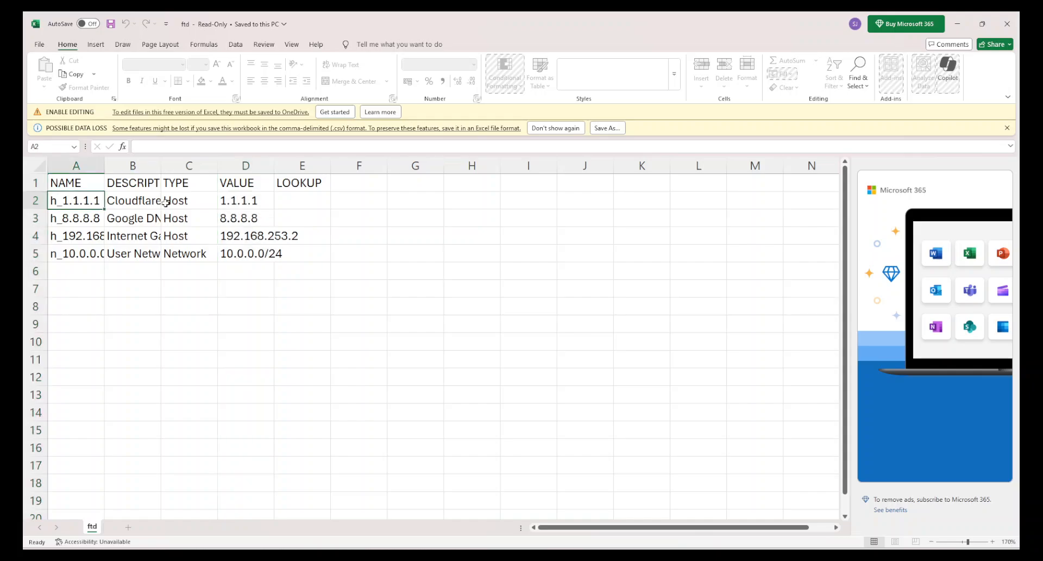
key(Right)
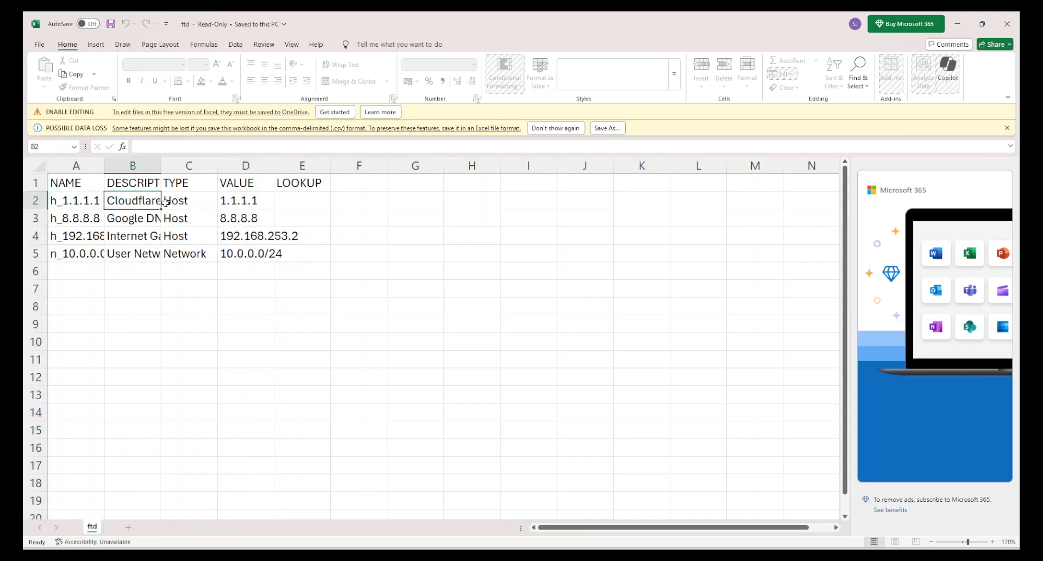
key(Right)
key(Right)
key(Right)
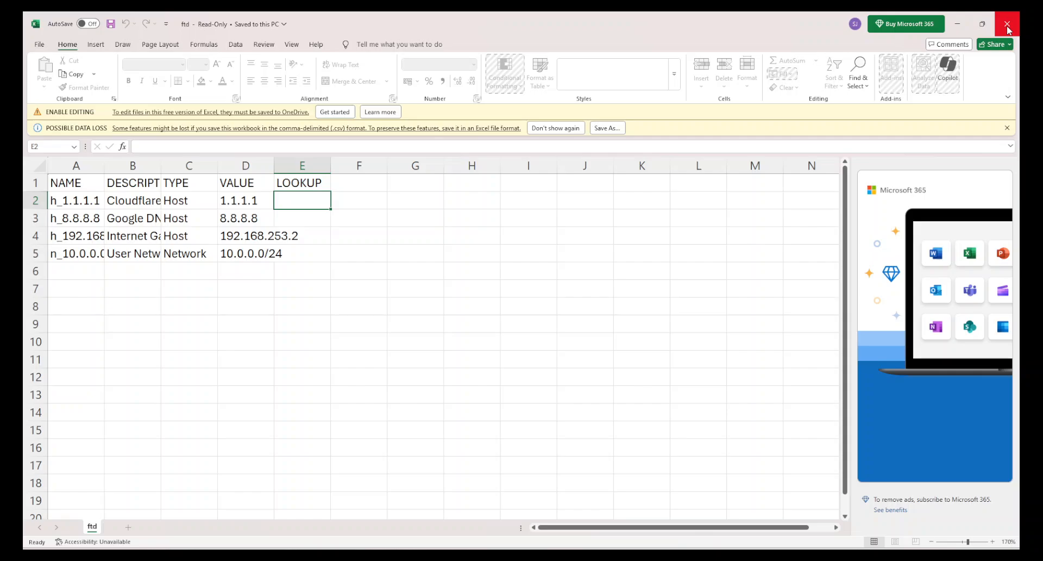
click(1008, 25)
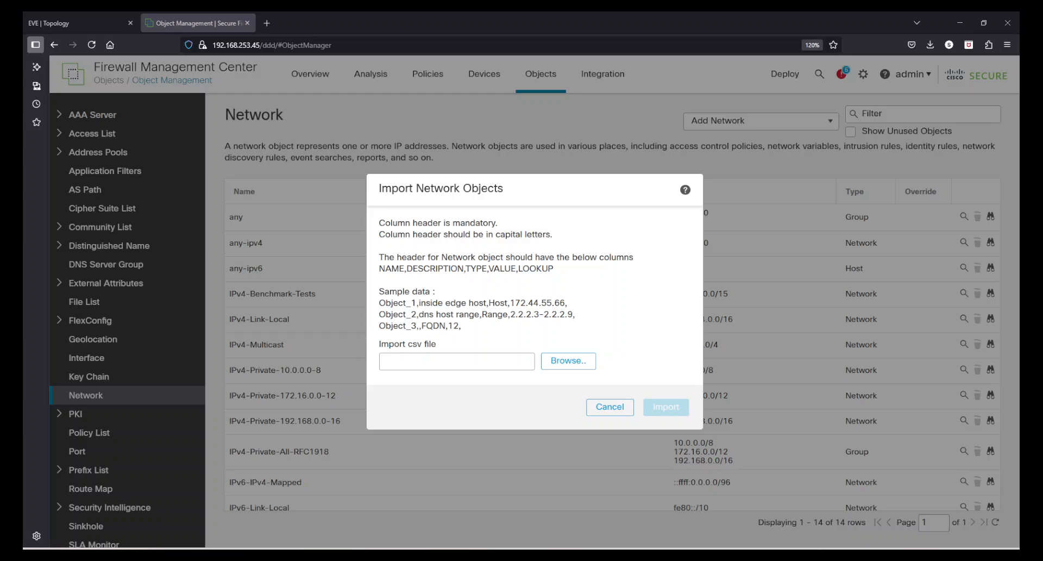
Review the comma-separated contents of ftd.csv in the text editor and close the file
drag(24, 182, 710, 145)
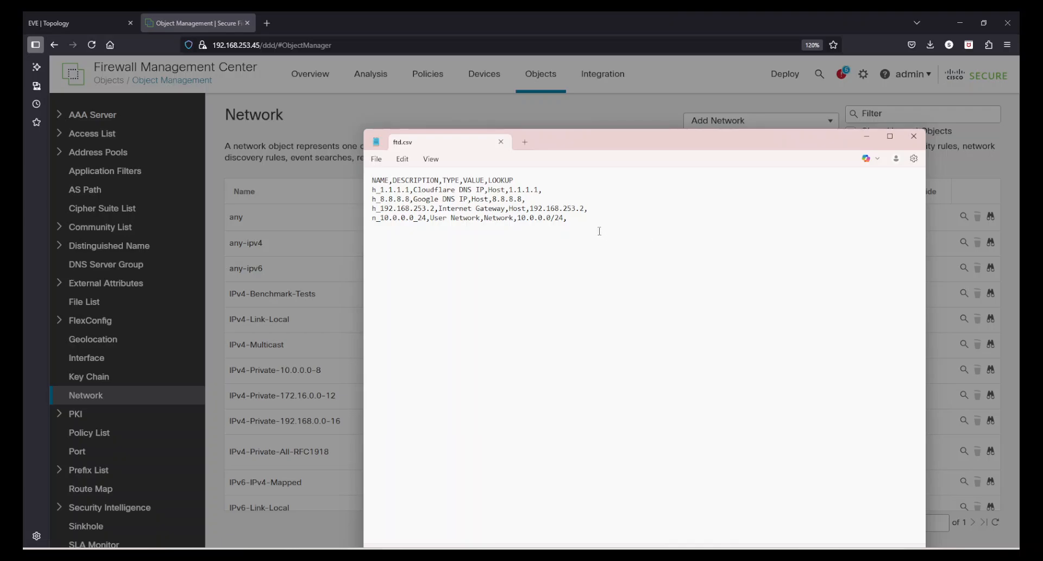
key(ctrl+a)
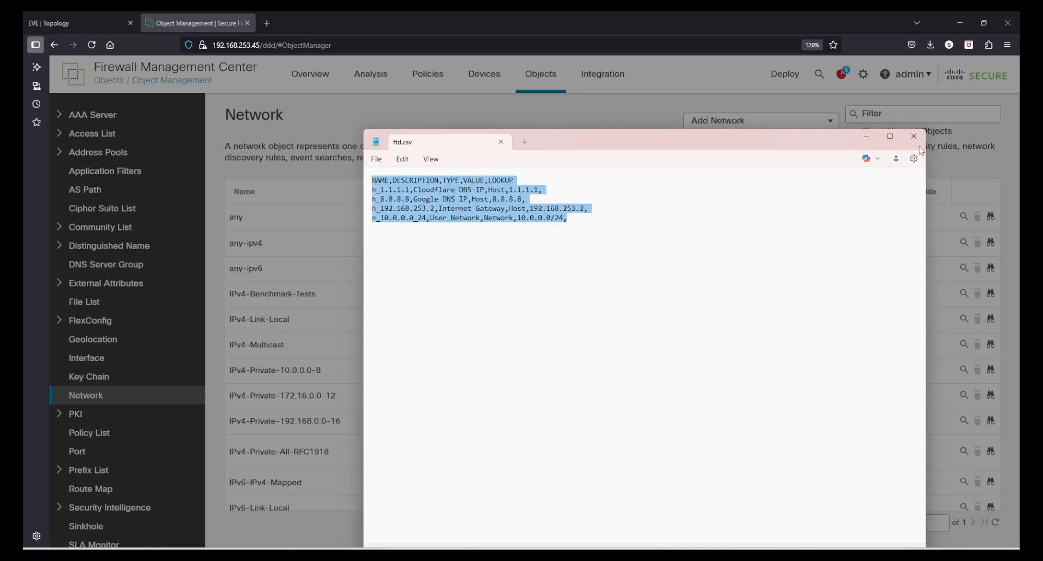
click(608, 251)
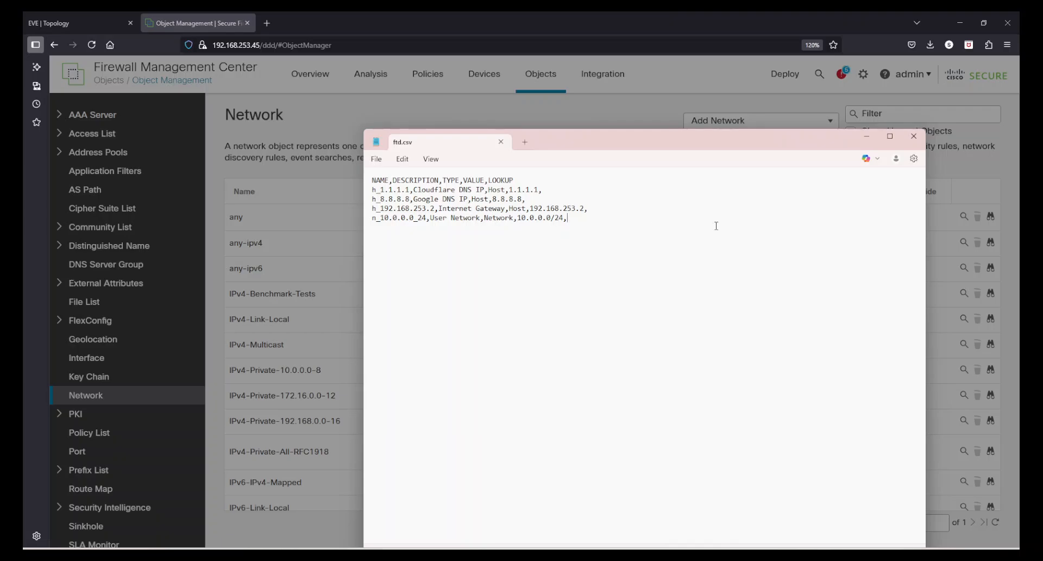
click(915, 139)
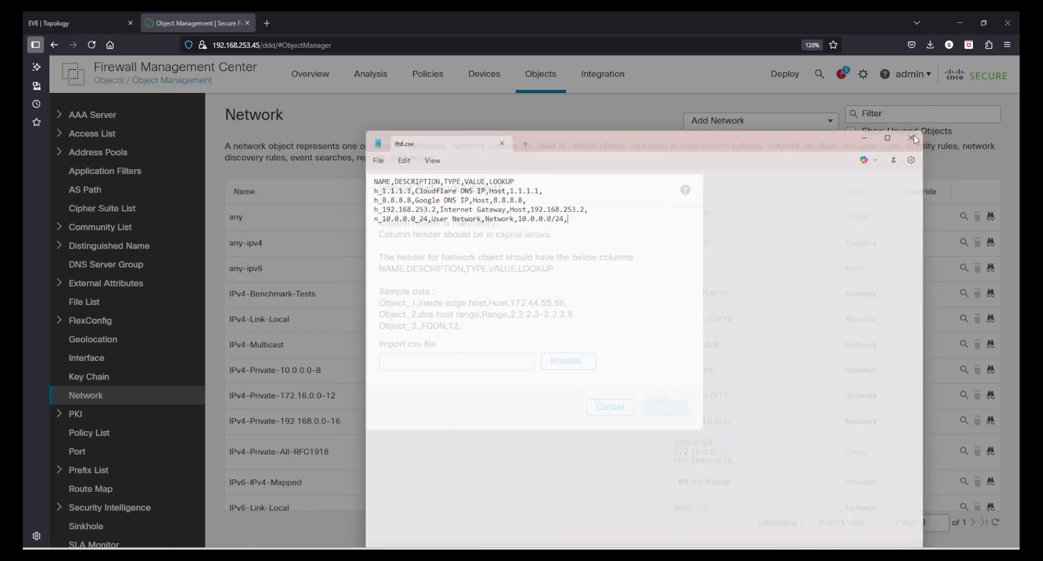
Choose ftd.csv from the Downloads folder and import its network objects
click(595, 362)
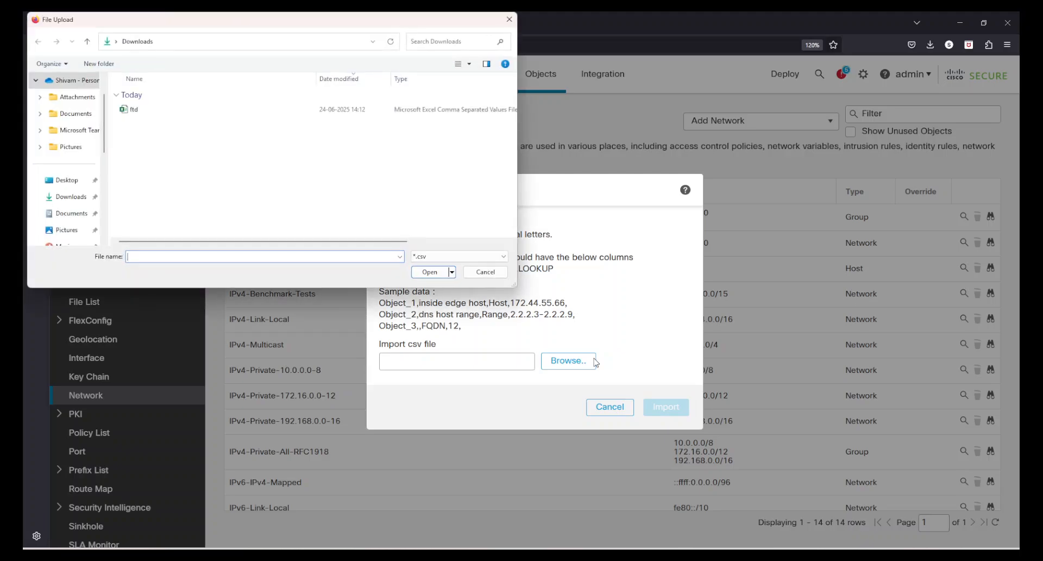
click(141, 115)
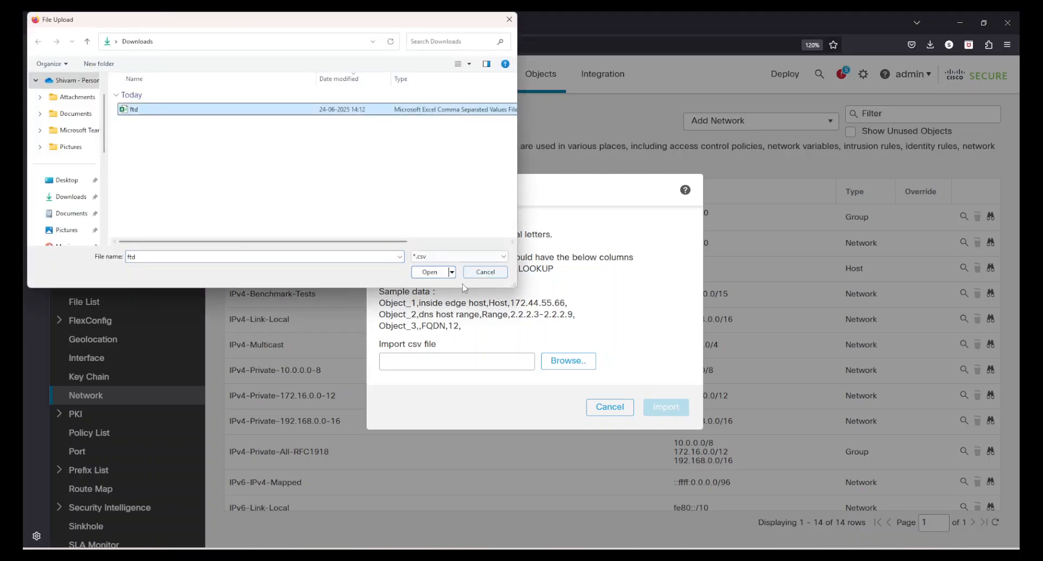
click(421, 273)
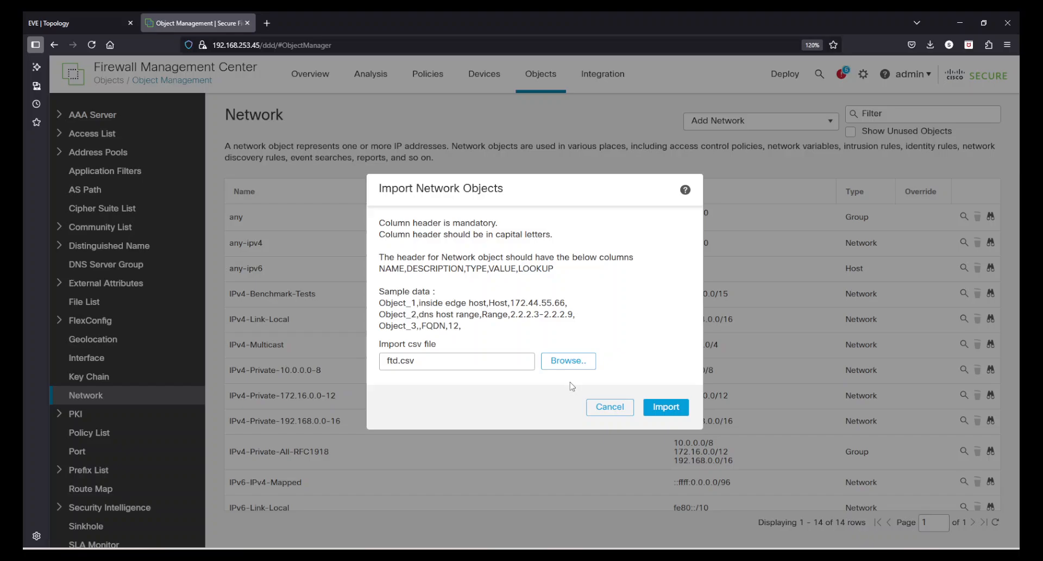
click(668, 405)
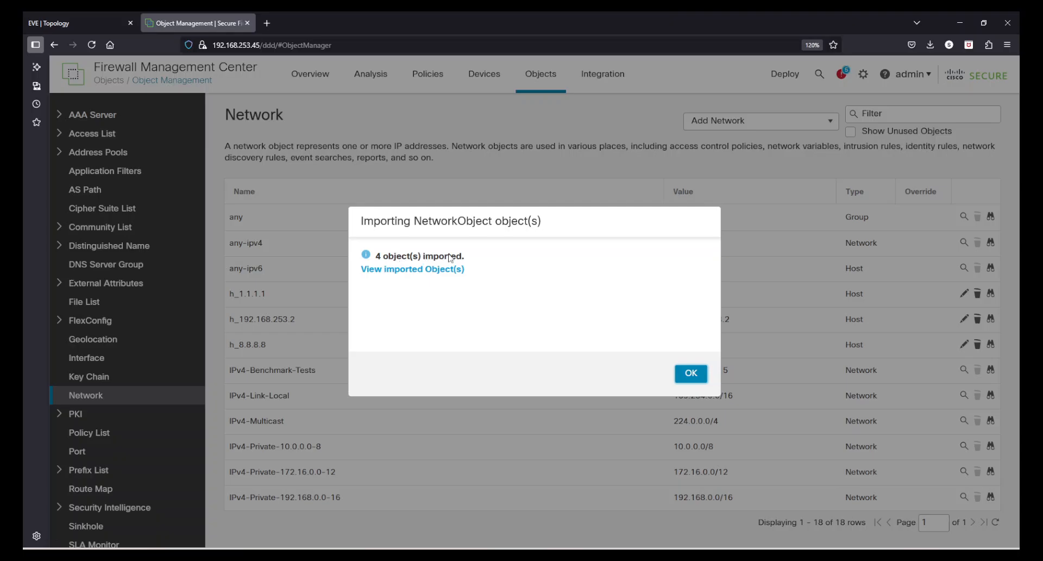
View the names of the imported objects in the import report and close it
click(411, 269)
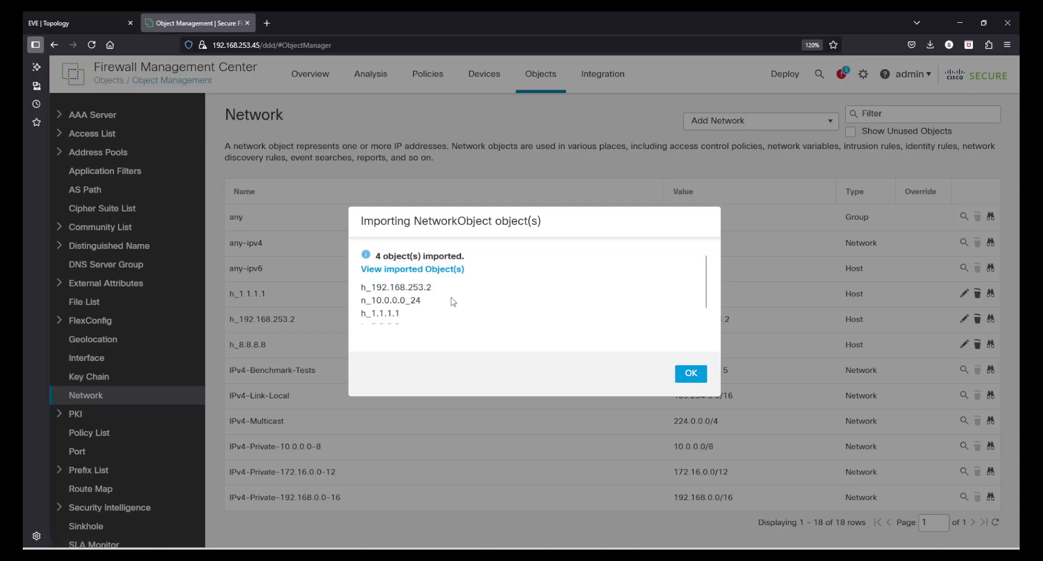
scroll(451, 304, down, 1)
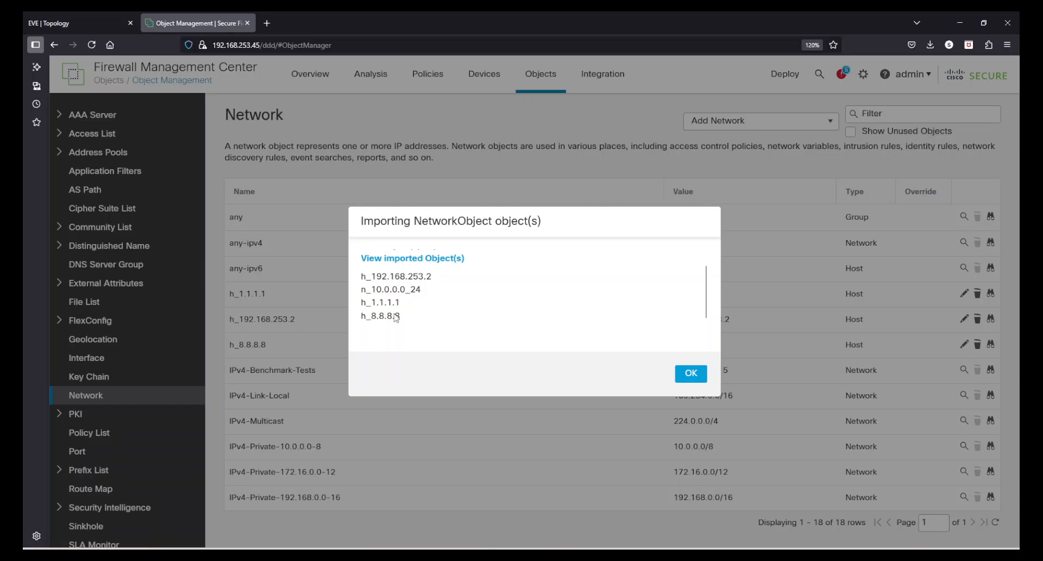
click(690, 373)
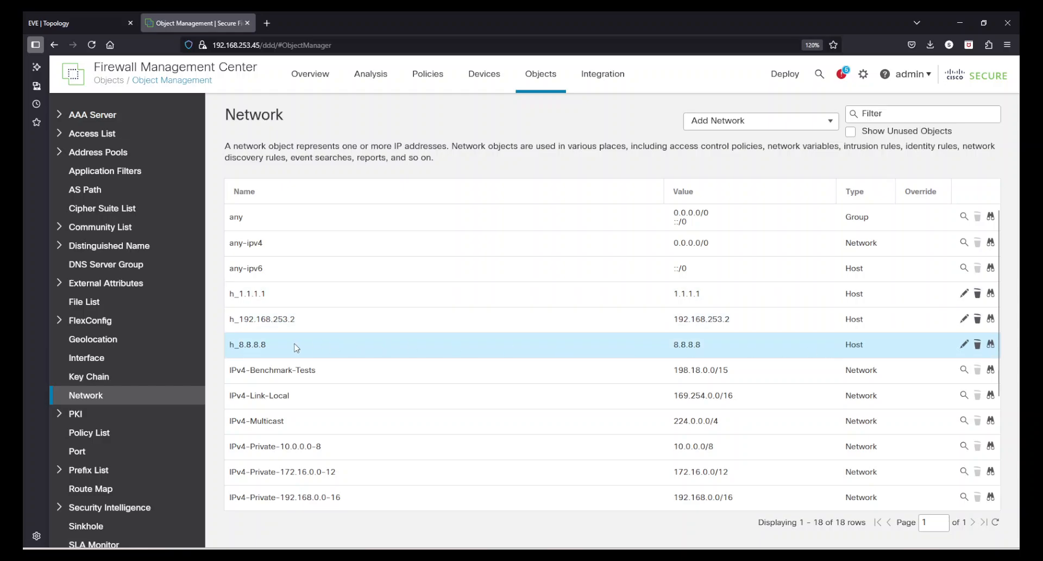
Check the imported entries in the network object list and view the details of h_192.168.253.2 without changing it
scroll(431, 374, down, 3)
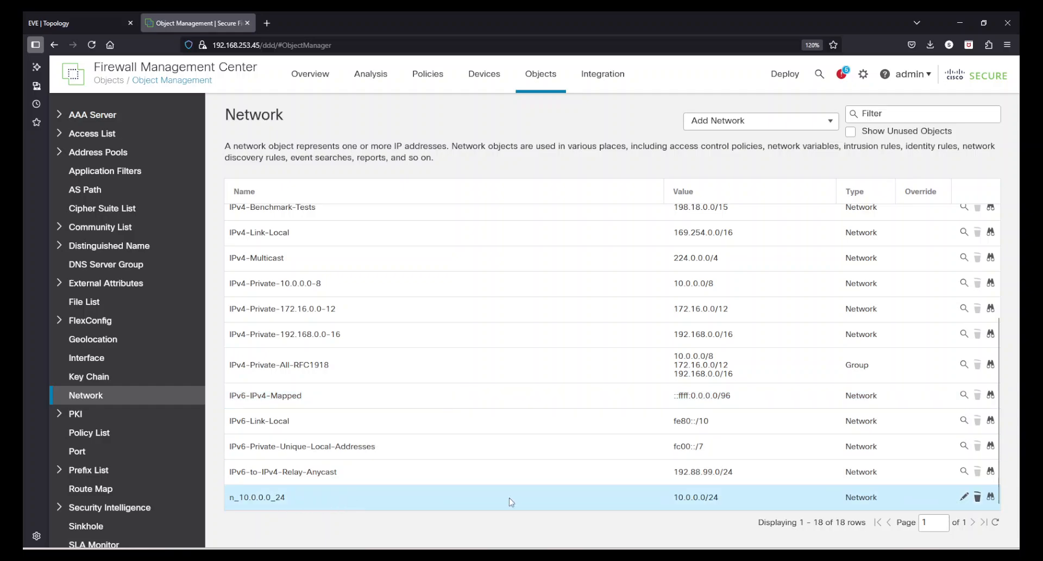
scroll(679, 462, up, 3)
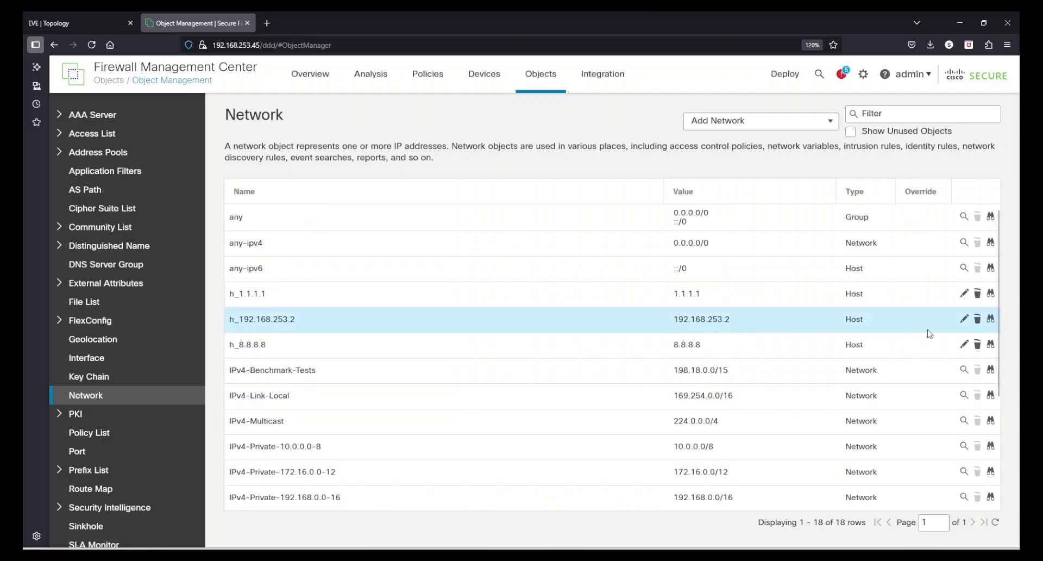
click(964, 319)
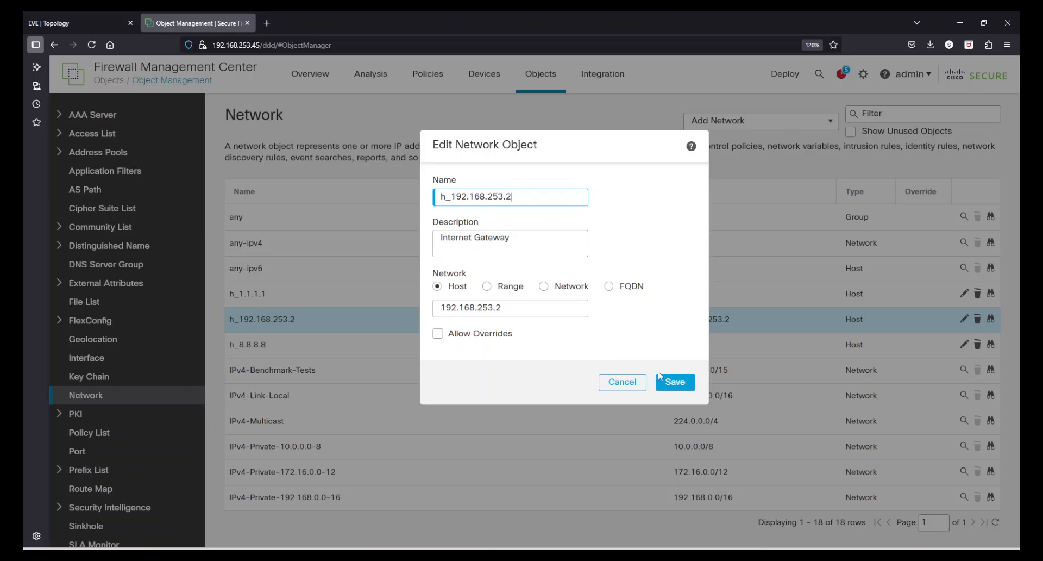
click(623, 382)
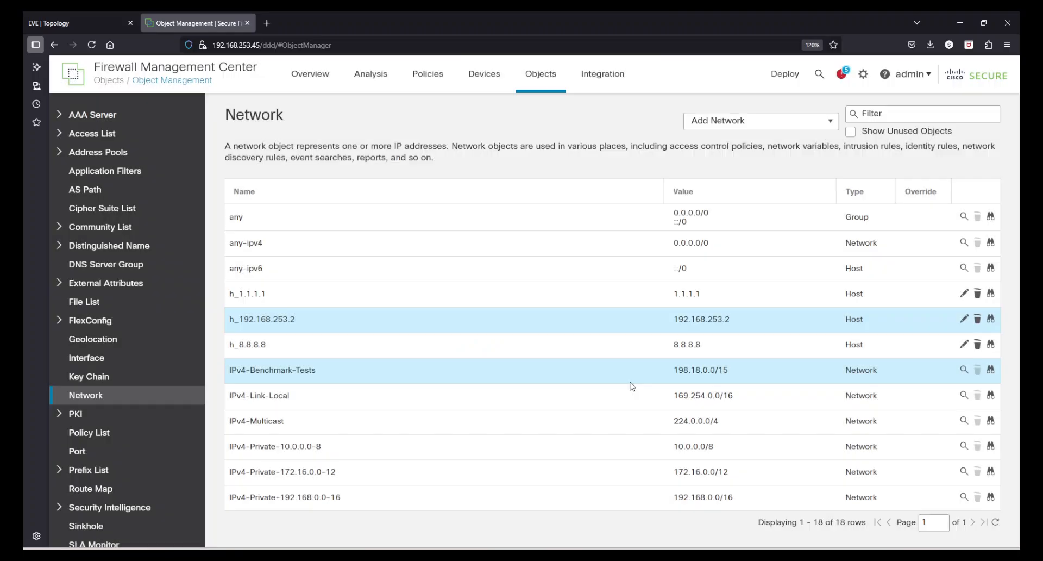
Open the interface settings of device FTD-1 from Device Management and check its outside connection in the EVE topology
mouse_move(468, 85)
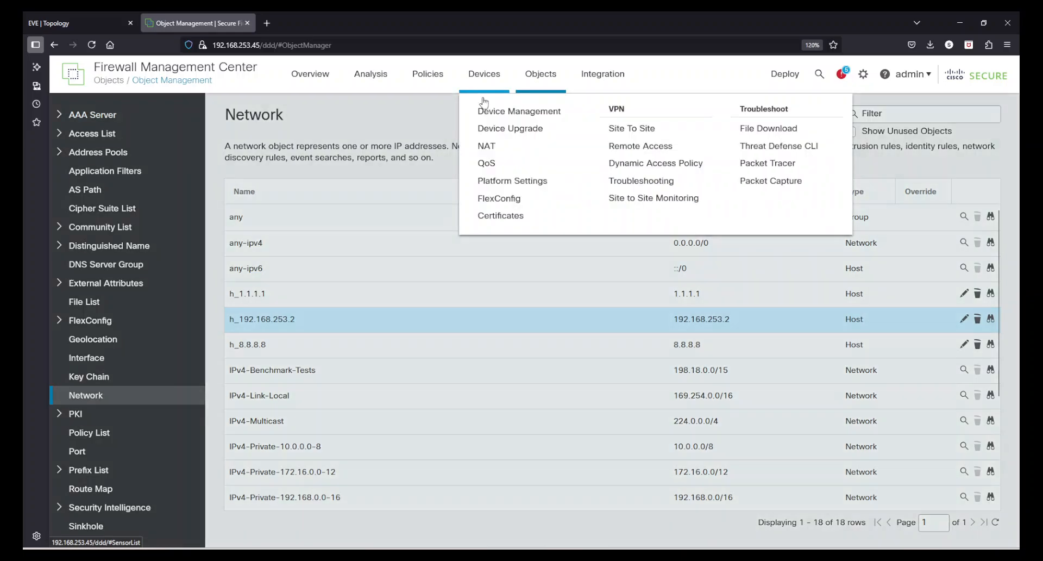
click(492, 113)
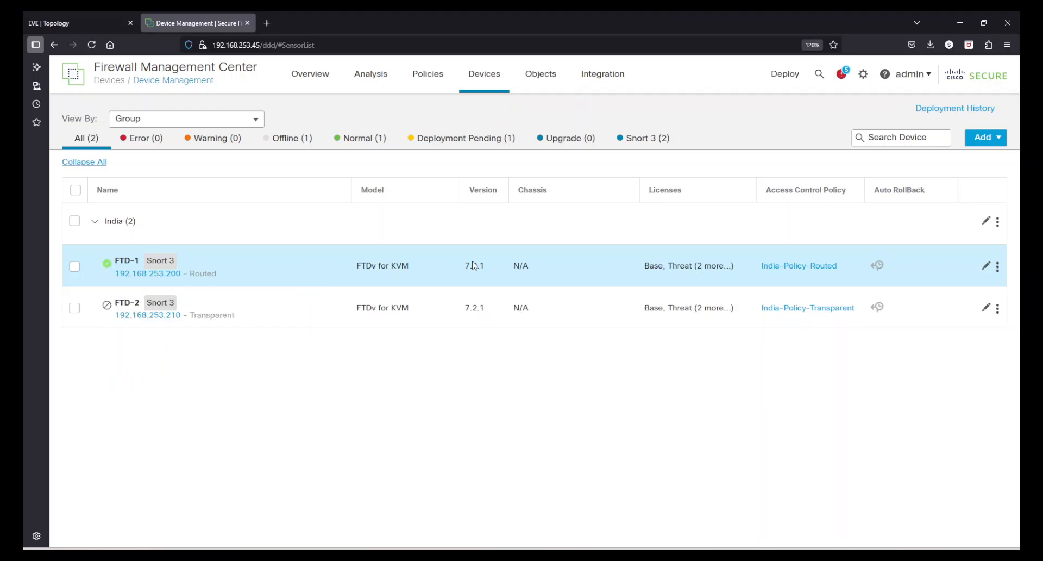
click(986, 267)
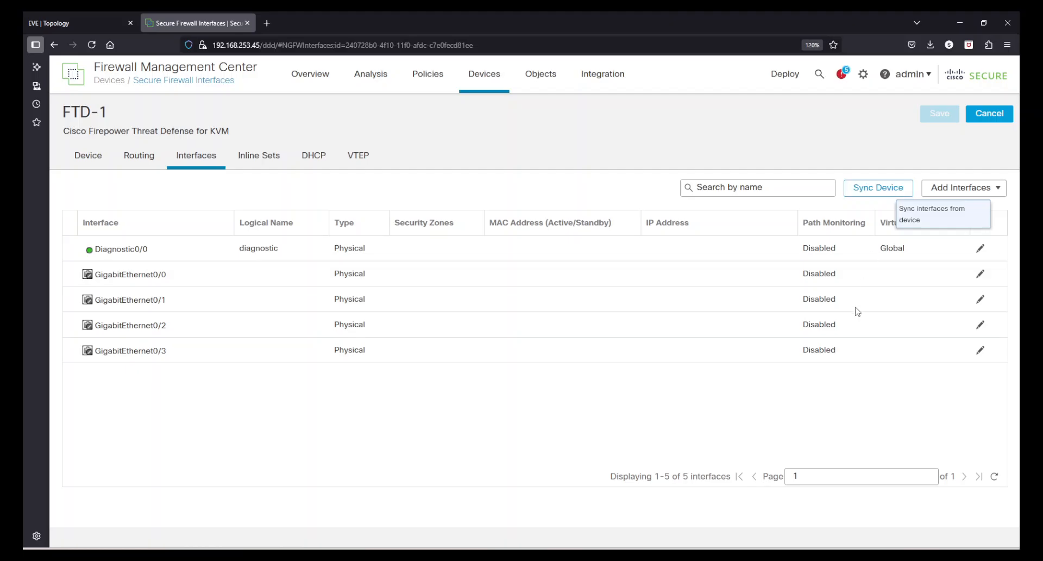
click(297, 272)
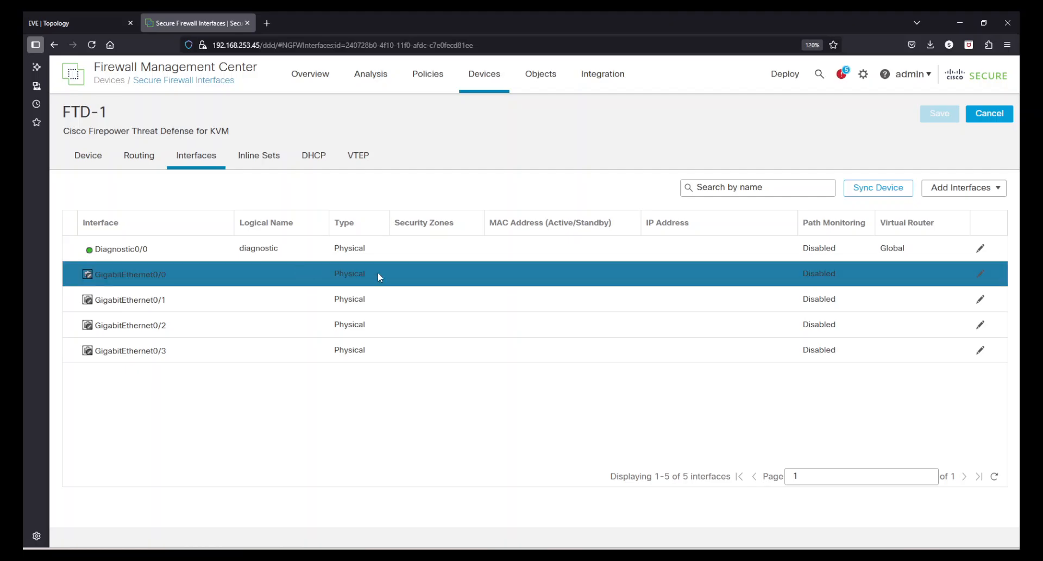
click(25, 18)
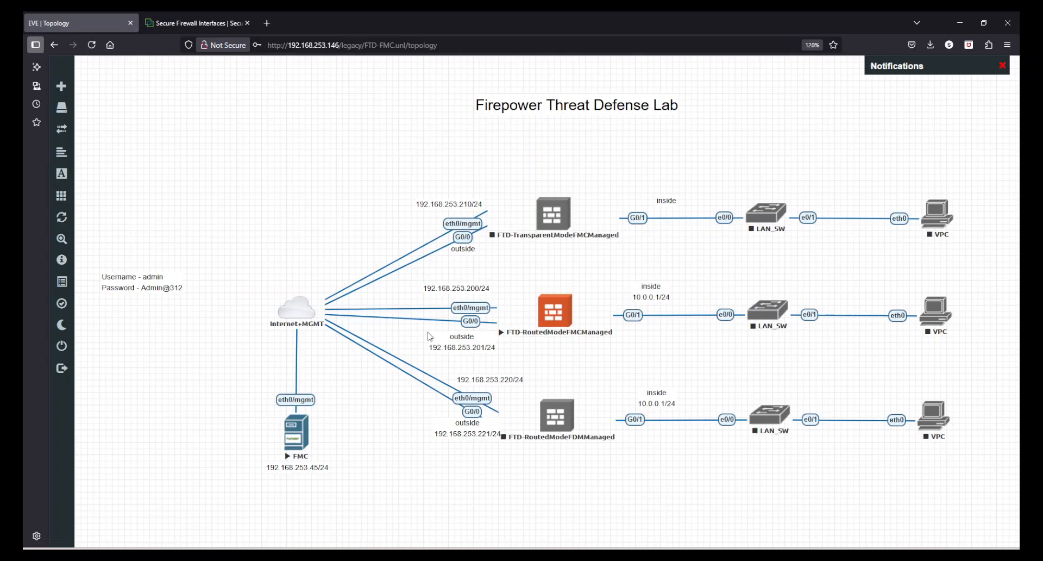
click(196, 23)
Name GigabitEthernet0/0 "outside", enable it, describe it as "outside to internet" and keep its mode at None
click(980, 277)
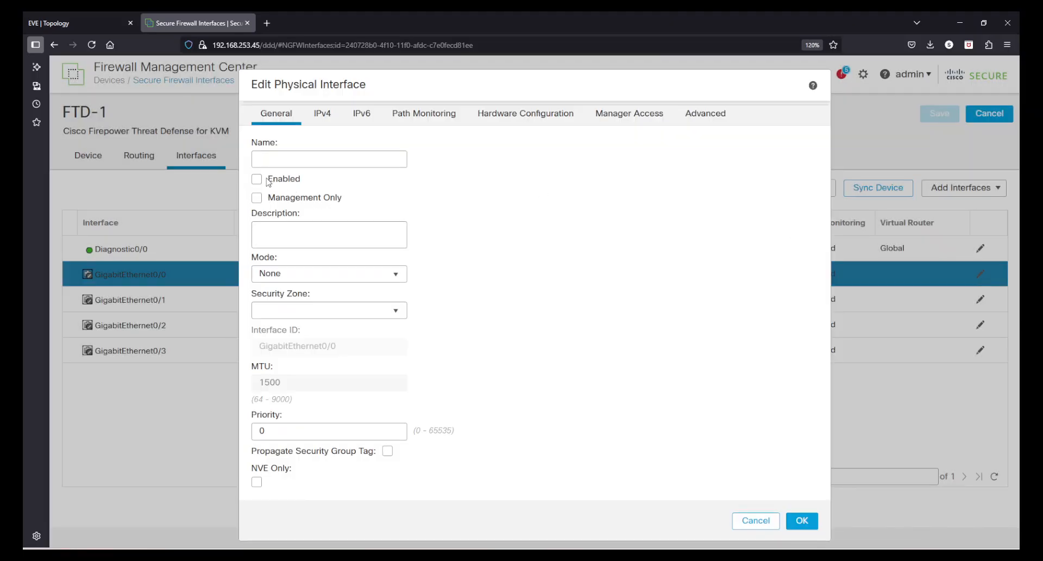
click(290, 161)
text(outside)
click(256, 179)
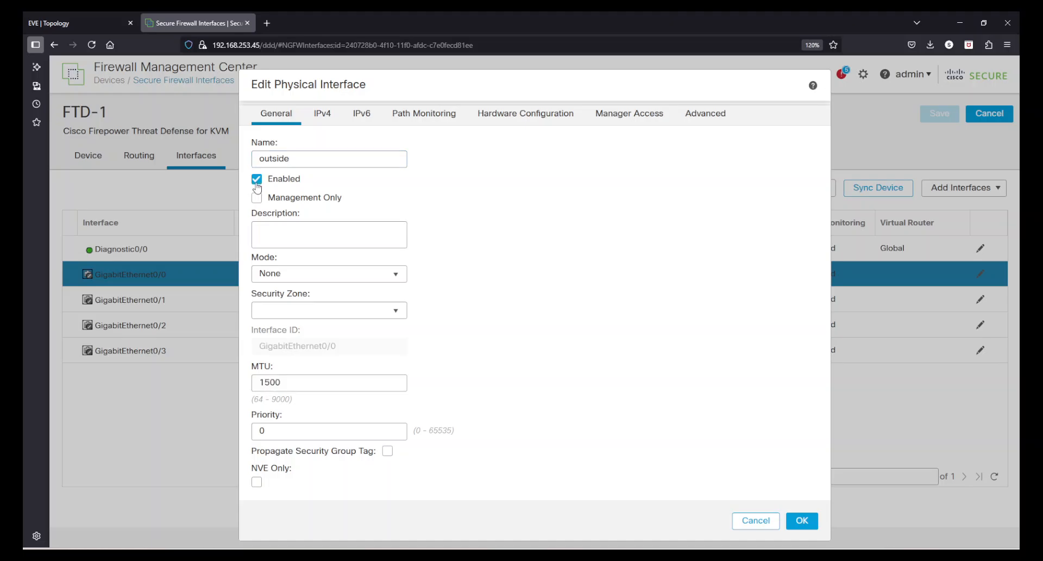
click(311, 224)
text(outsi)
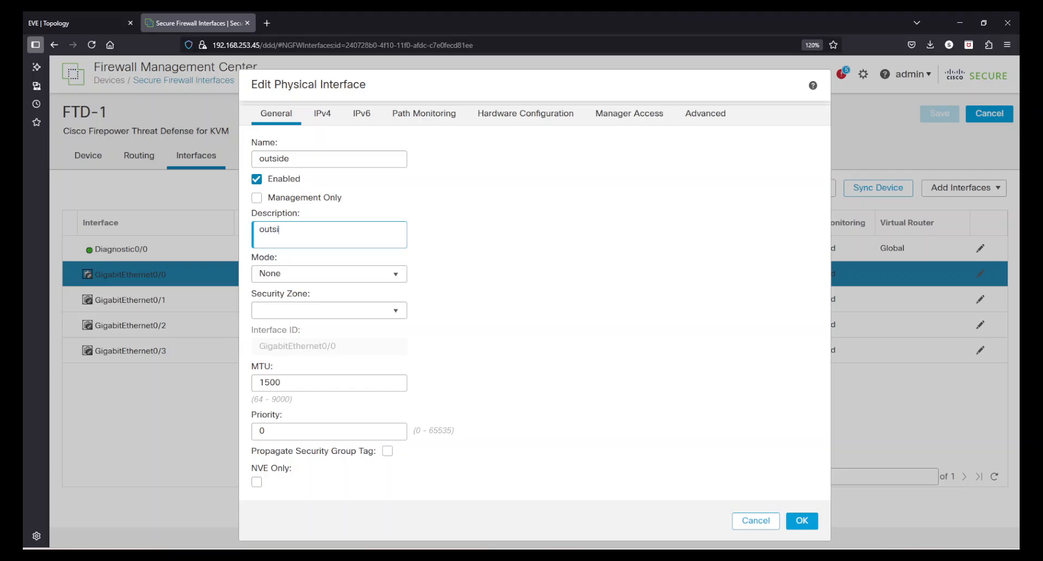
text(de to internet)
click(402, 274)
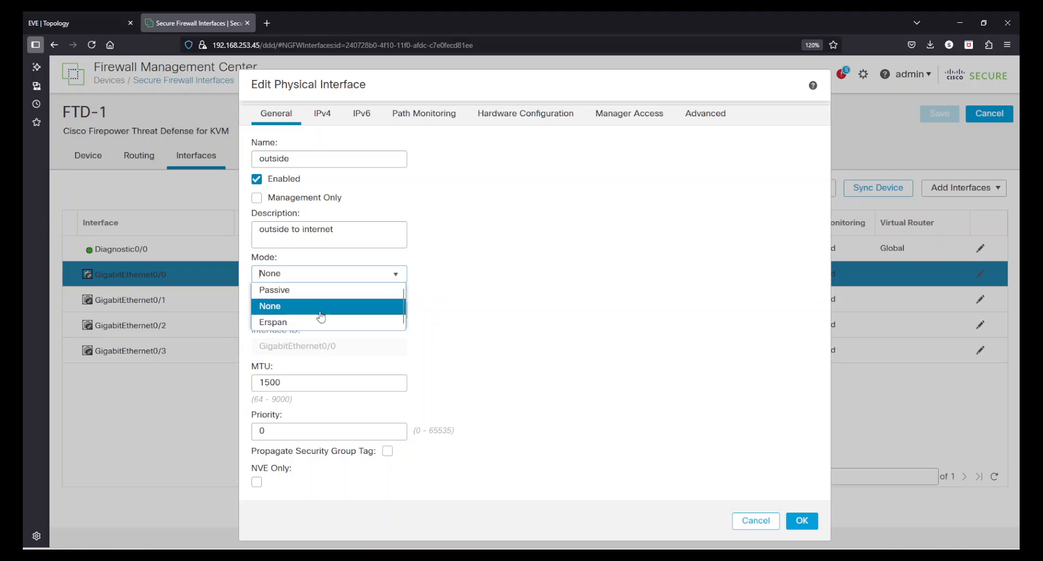
click(291, 305)
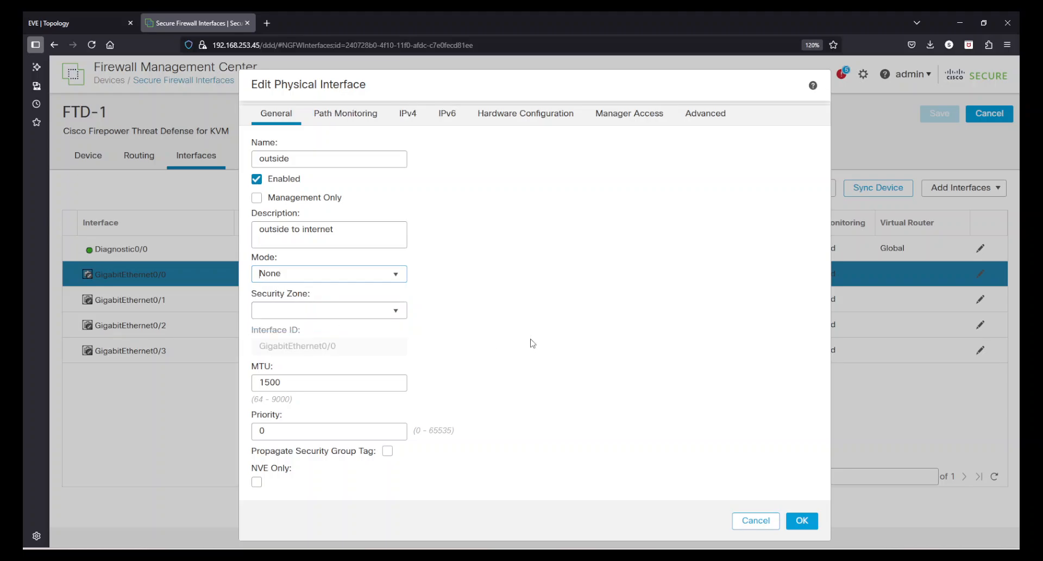
Create a new security zone named "outside" for GigabitEthernet0/0, keeping the default MTU and priority
click(396, 311)
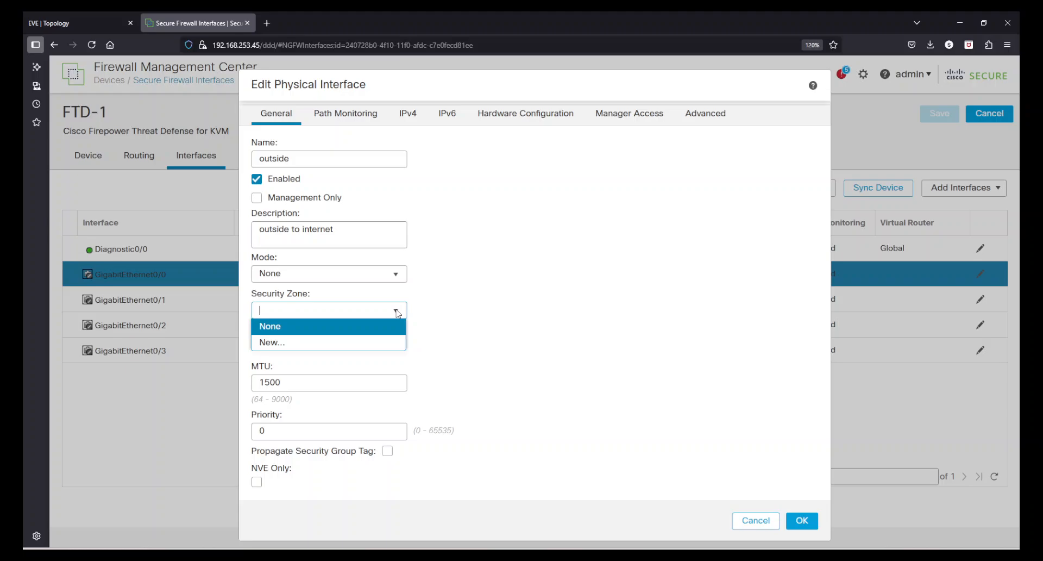
click(310, 344)
text(inside)
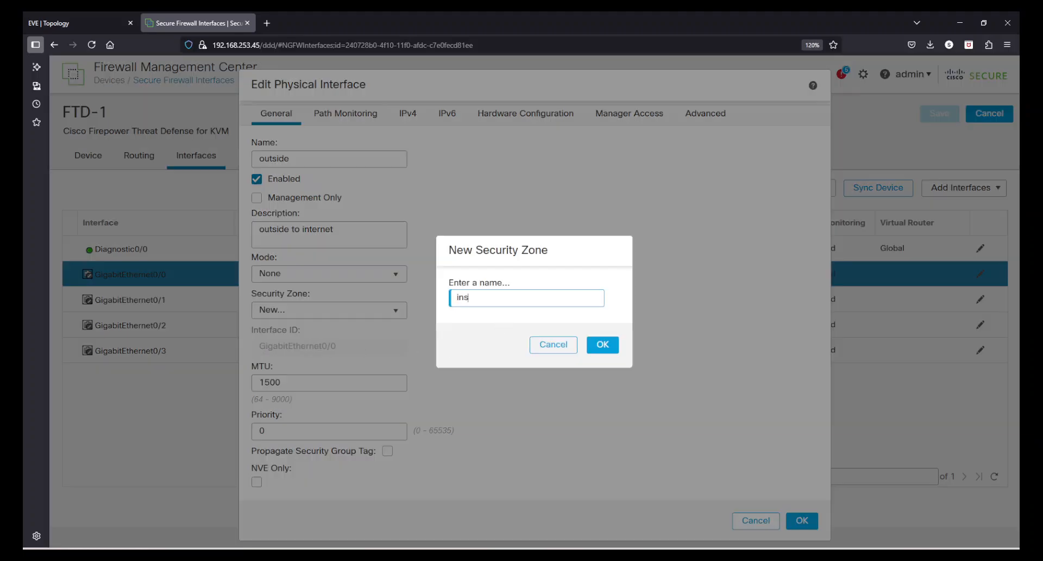
key(BackSpace)
key(BackSpace)
key(BackSpace)
key(BackSpace)
key(BackSpace)
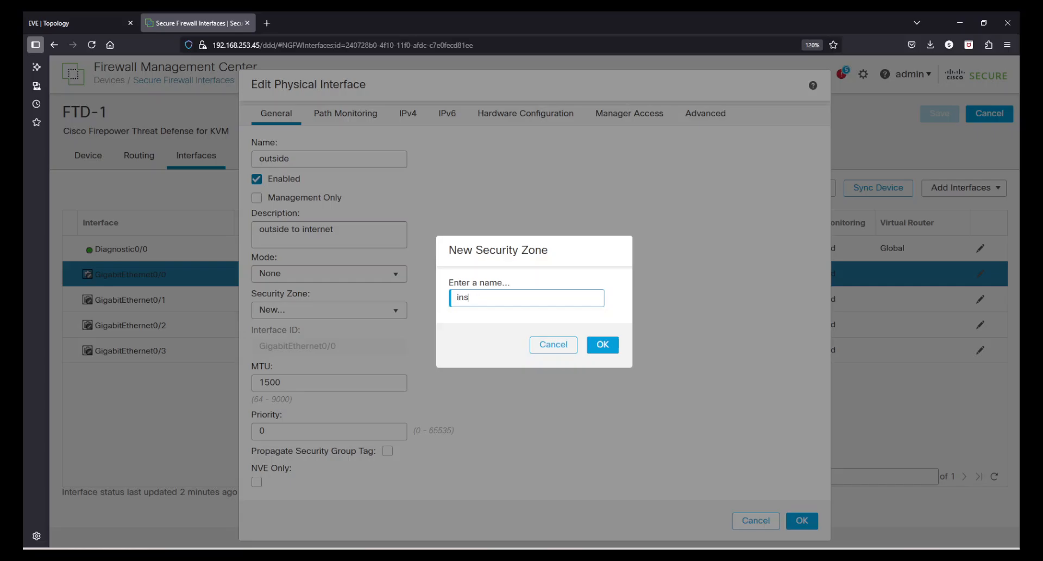
text(outside)
click(611, 346)
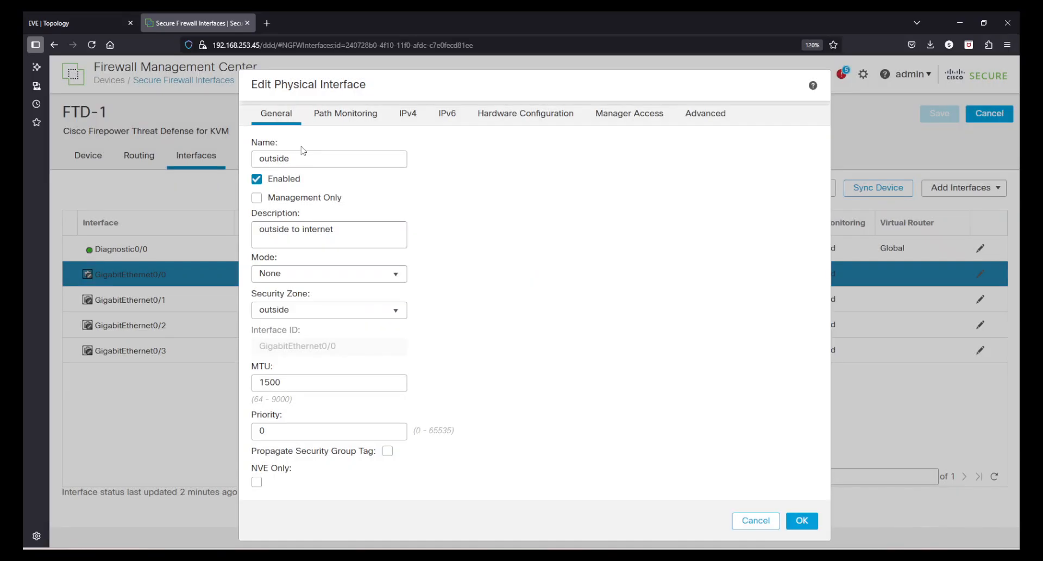
double_click(303, 383)
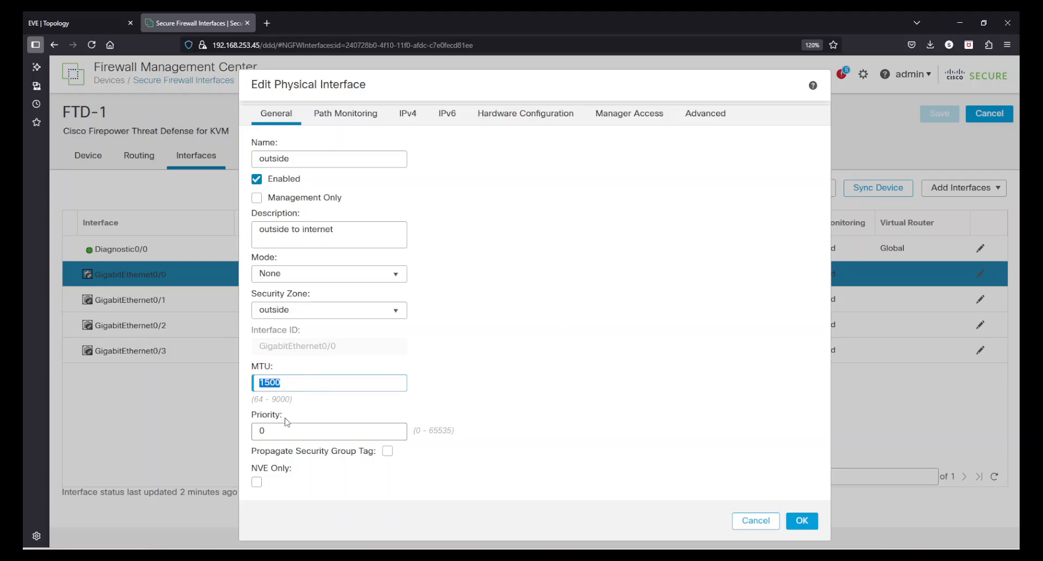
key(Tab)
click(348, 458)
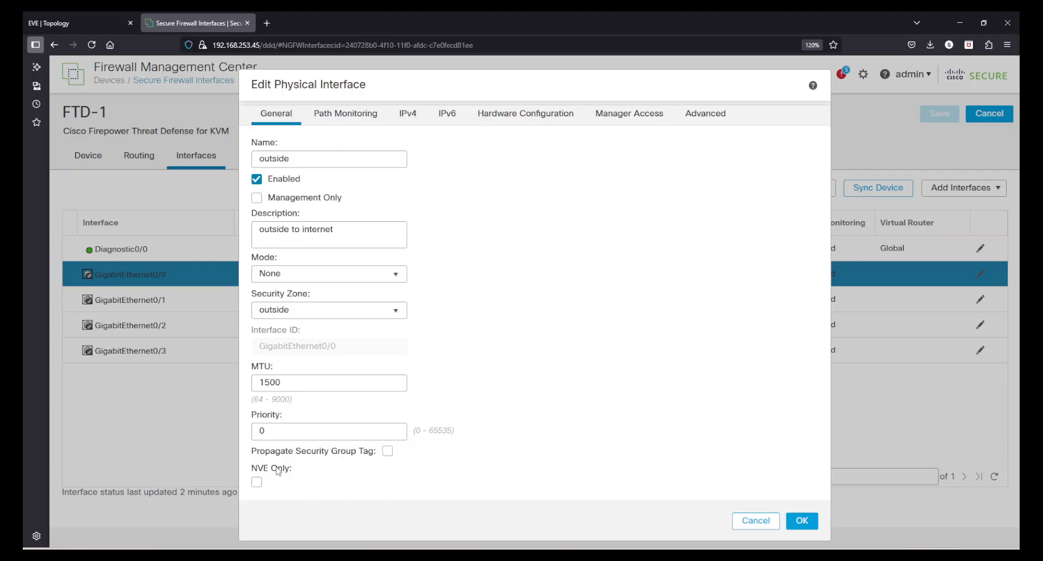
Give GigabitEthernet0/0 the static IPv4 address 192.168.253.201/24 and check it against the EVE topology
click(336, 124)
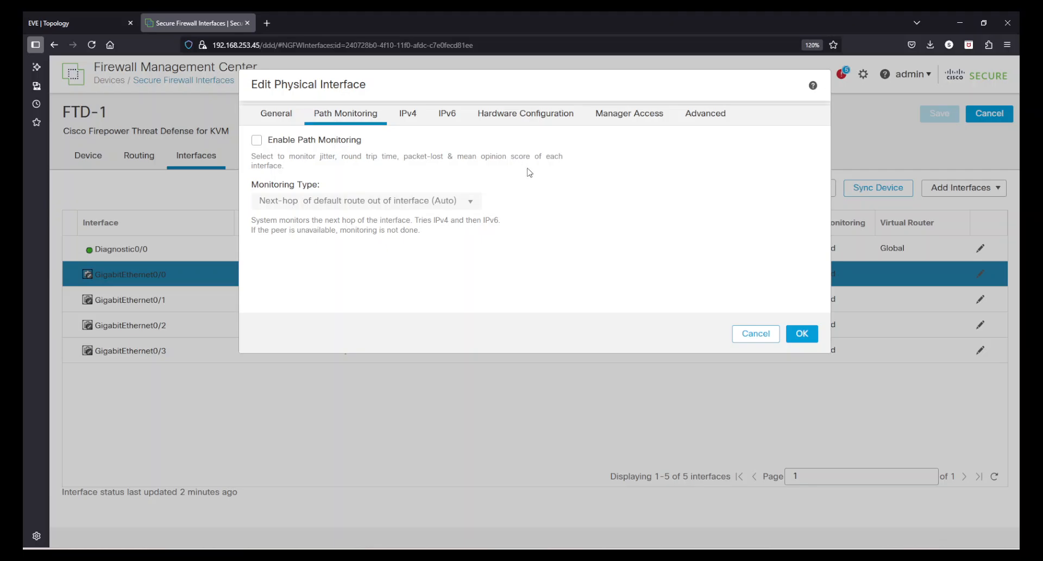
click(409, 124)
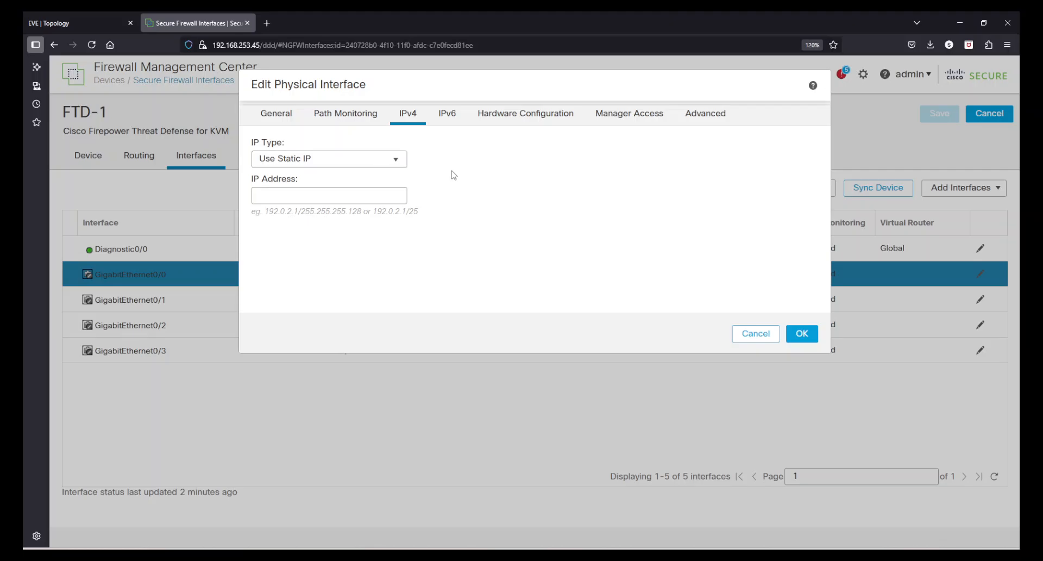
click(400, 159)
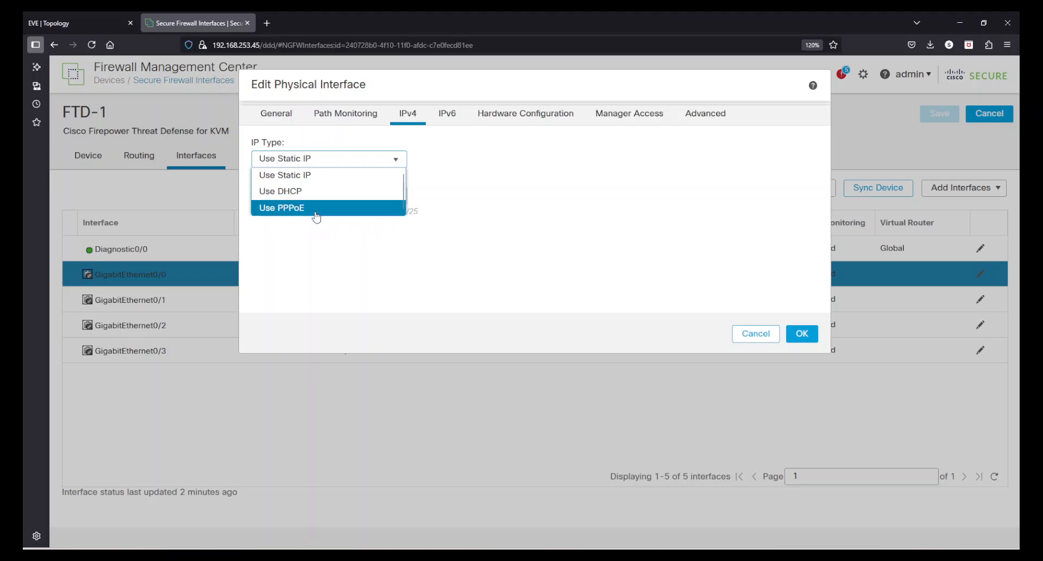
click(423, 257)
click(304, 199)
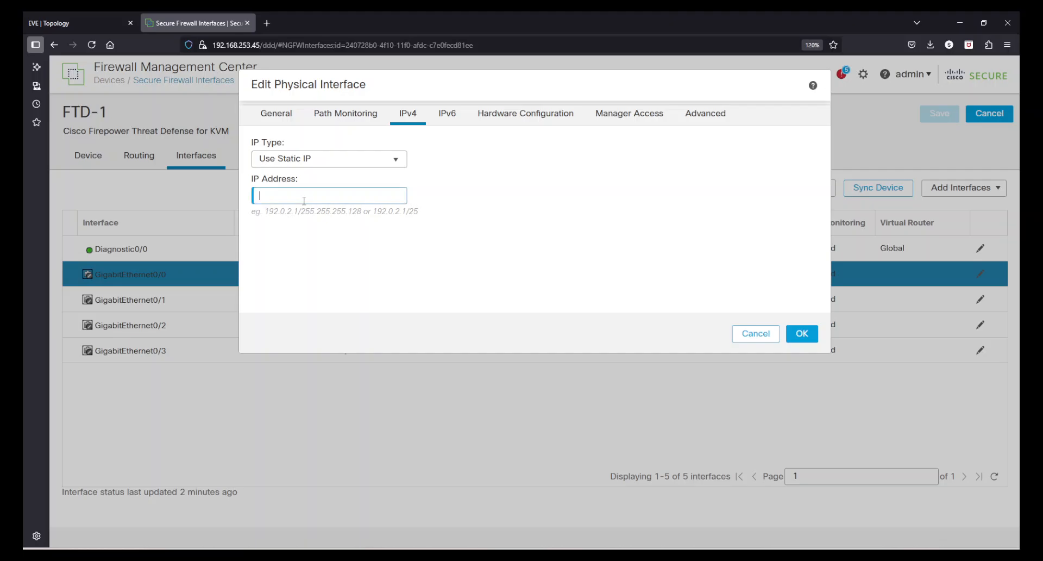
text(192.168.253.201/24)
click(81, 23)
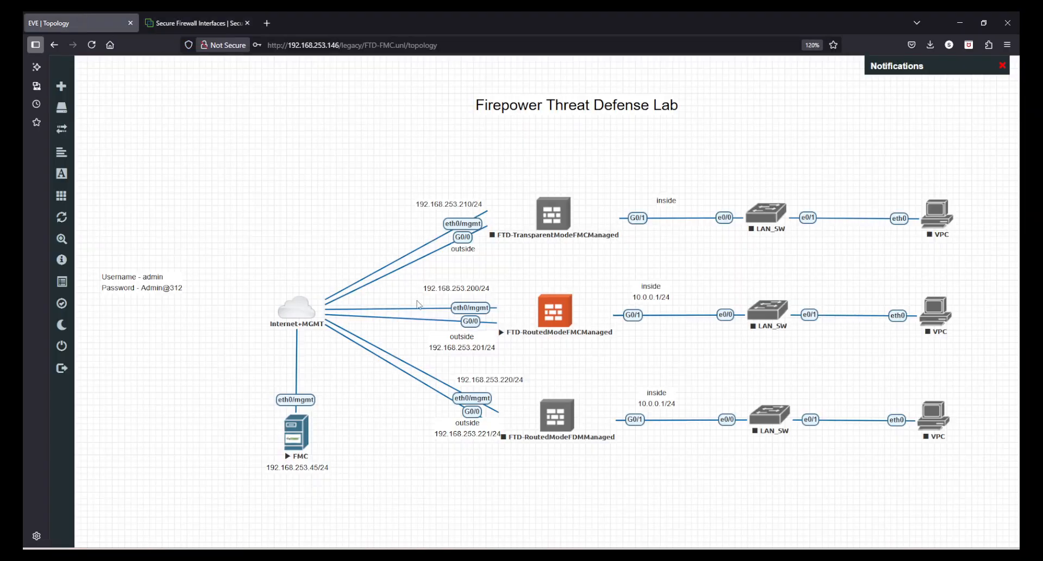
click(196, 23)
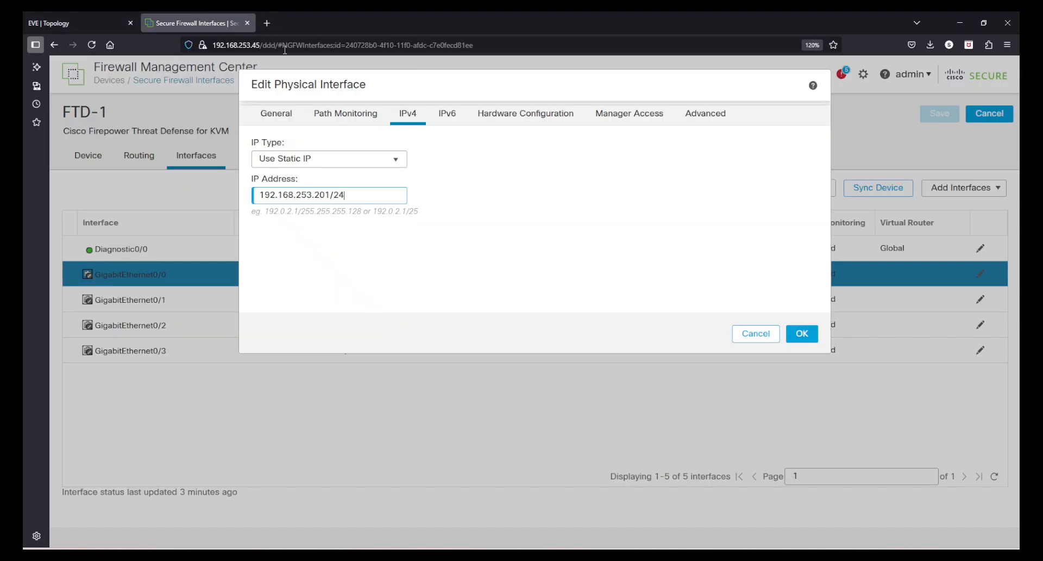
Review the IPv6, hardware, manager access, MAC address and ARP settings of GigabitEthernet0/0
click(454, 120)
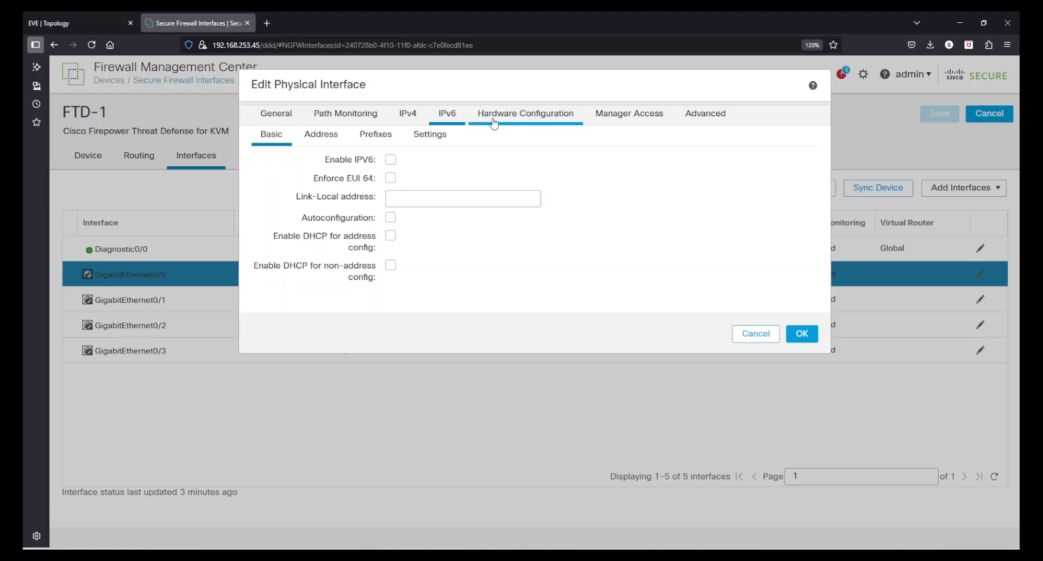
click(516, 115)
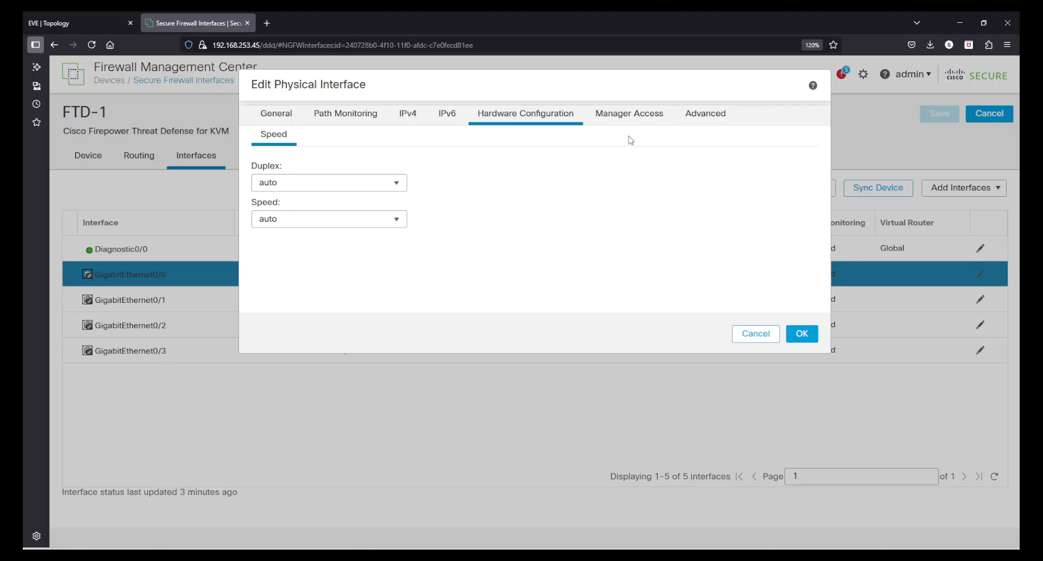
click(645, 115)
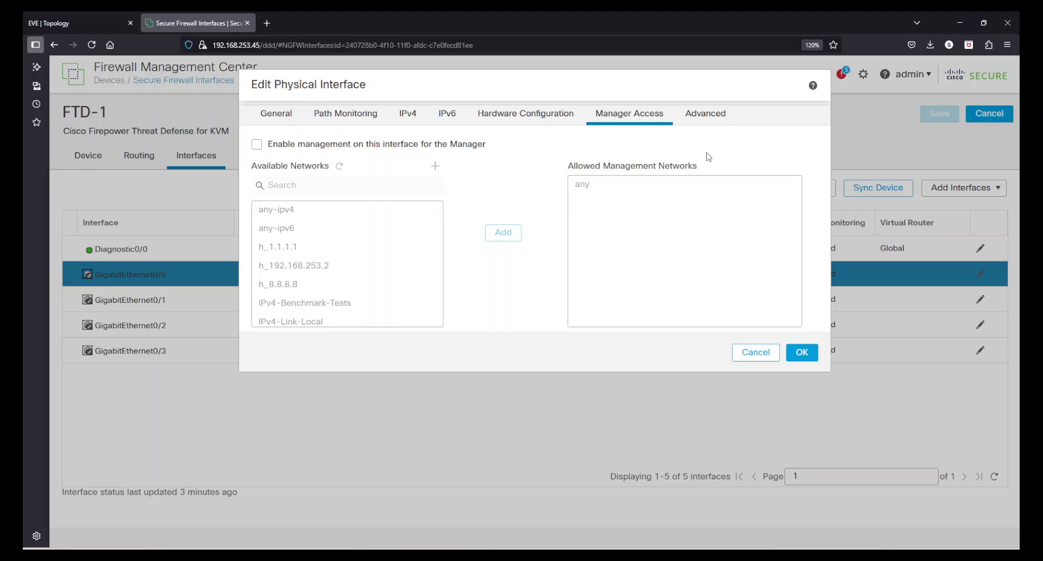
click(706, 117)
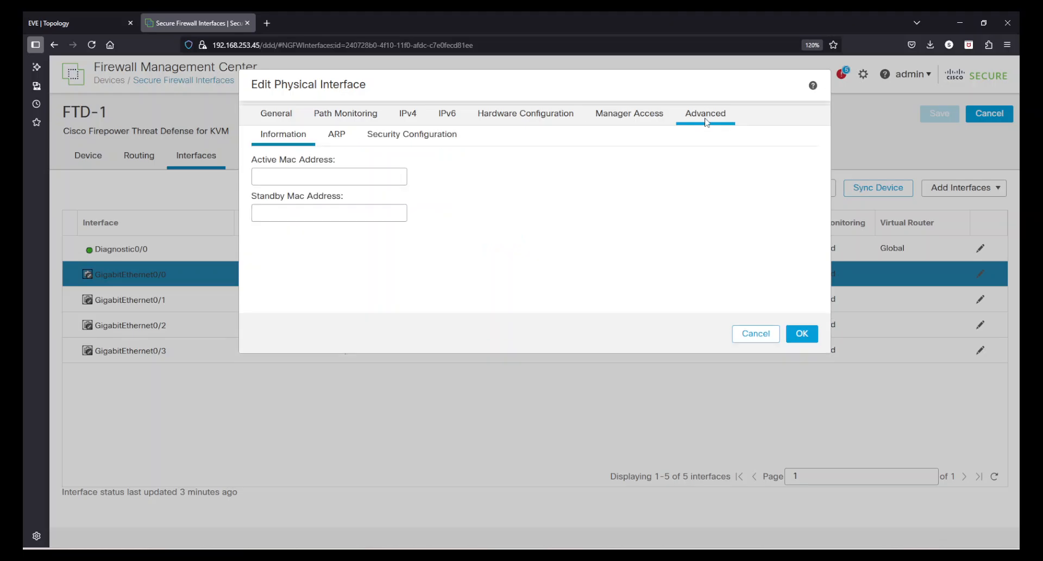
click(298, 174)
click(312, 211)
click(345, 137)
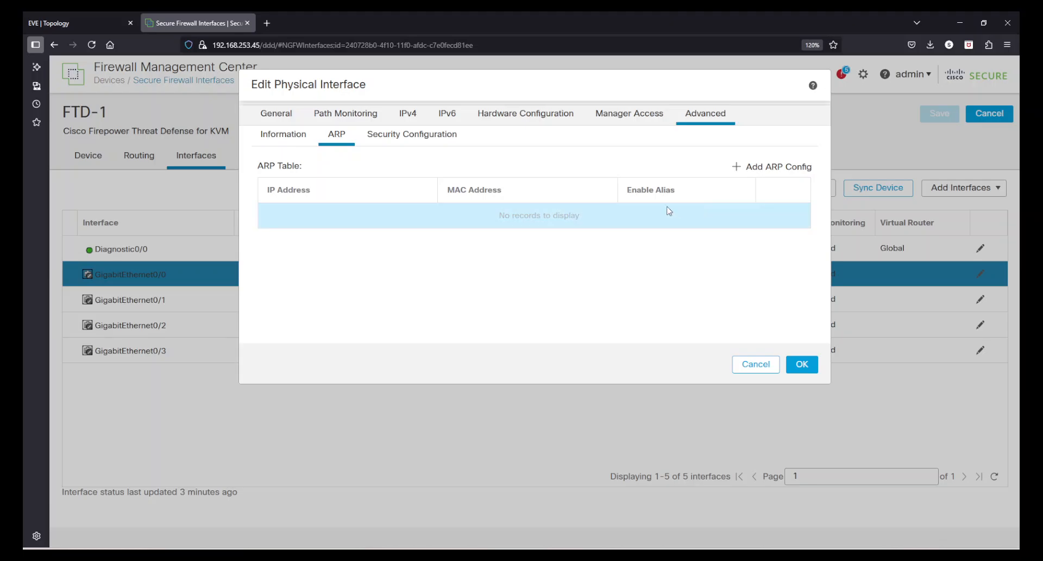
Enable anti-spoofing in the security configuration of GigabitEthernet0/0 and accept the interface settings
click(429, 140)
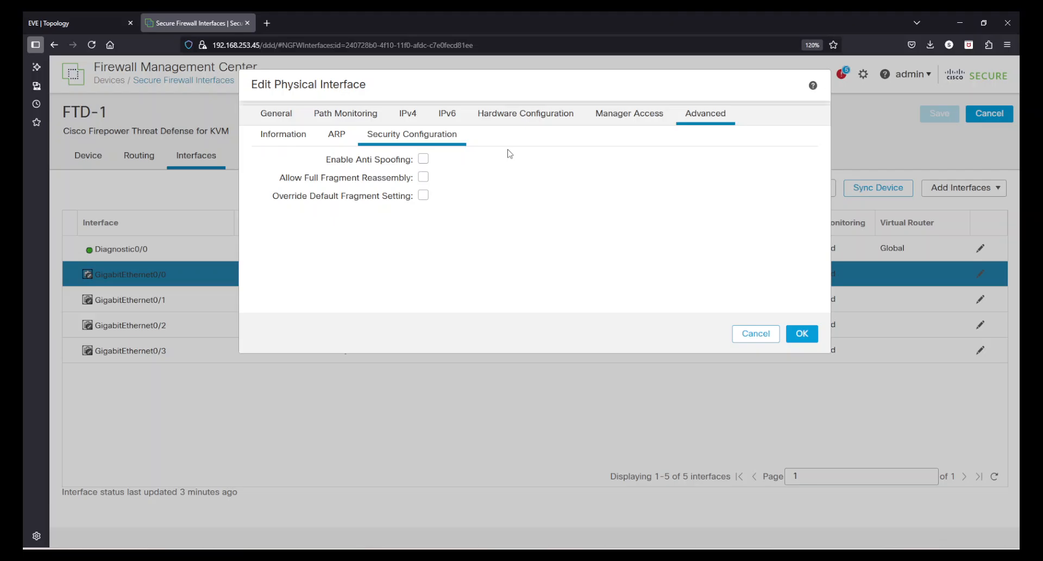
click(423, 160)
click(802, 334)
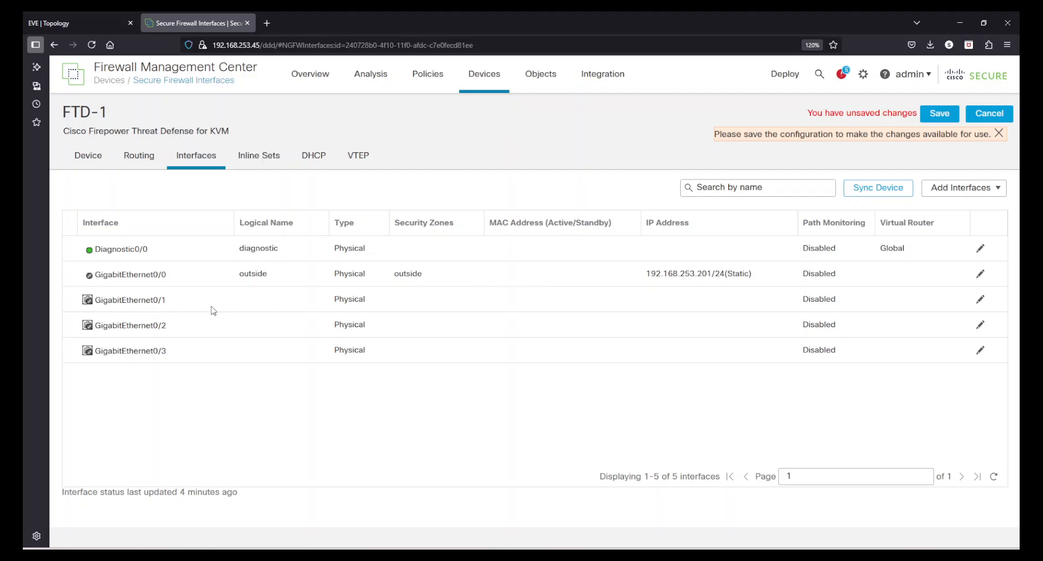
Name GigabitEthernet0/1 "inside", enable it, describe it as "Towards LAN" and keep its mode at None
click(981, 300)
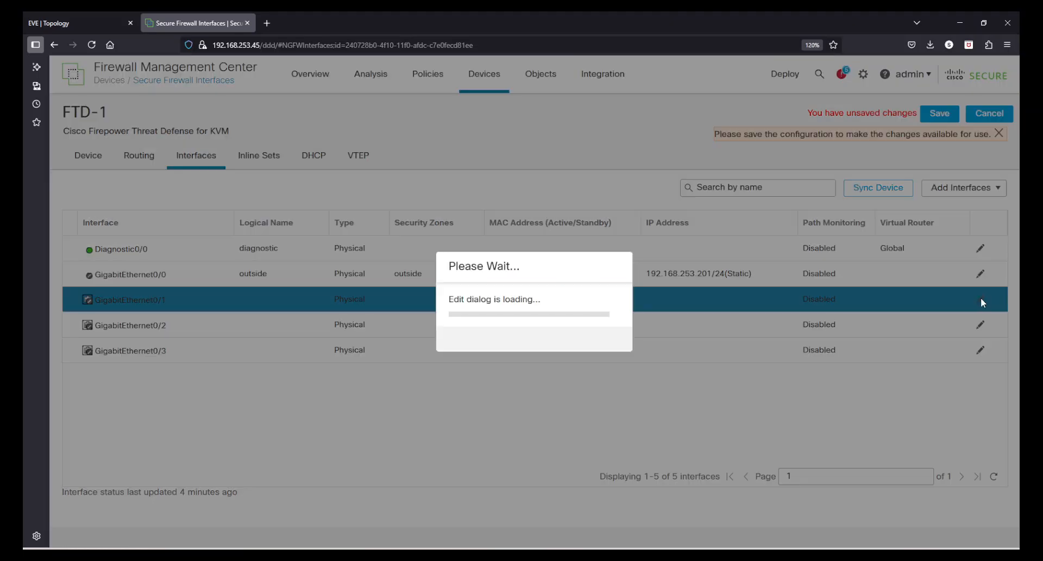
click(303, 158)
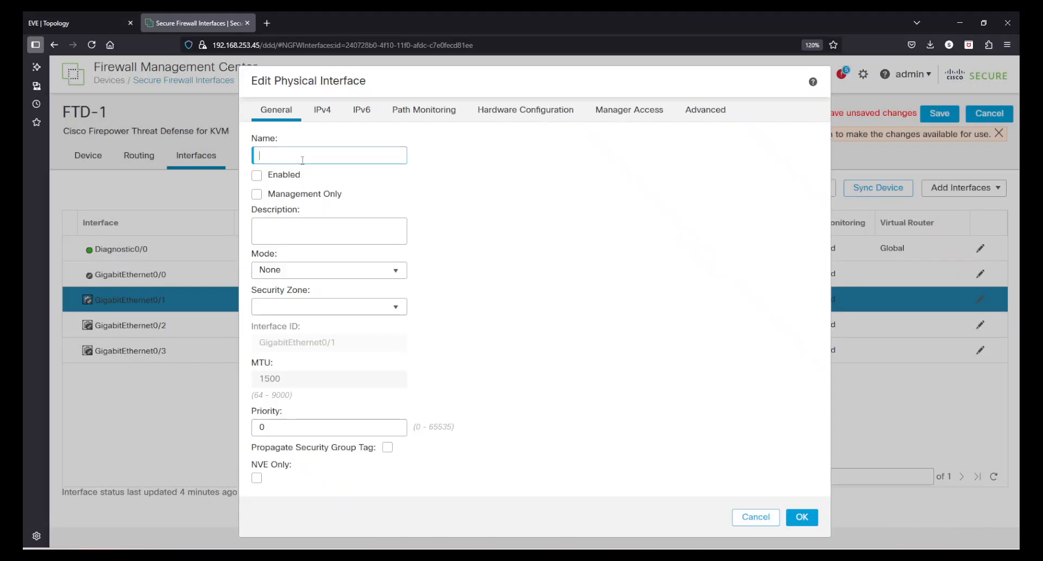
text(inside)
click(257, 175)
click(286, 237)
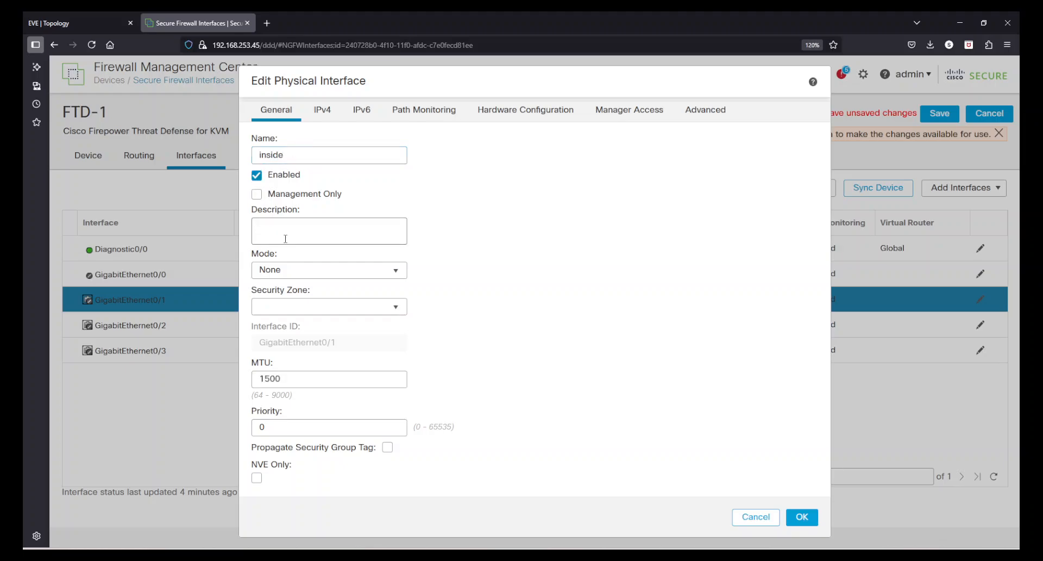
text(owa)
text(rds LAN)
click(401, 270)
click(275, 299)
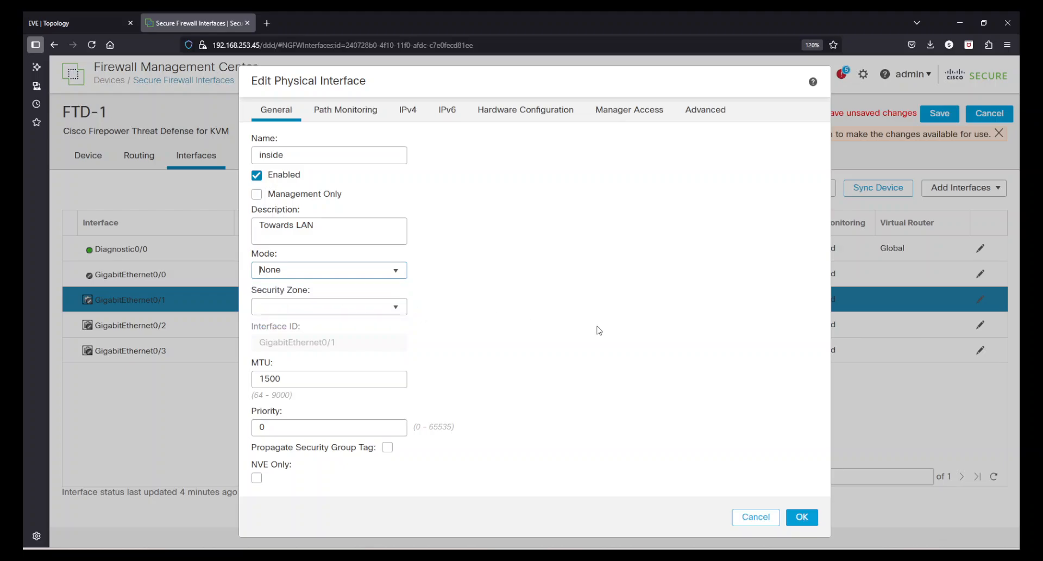
click(394, 272)
click(580, 310)
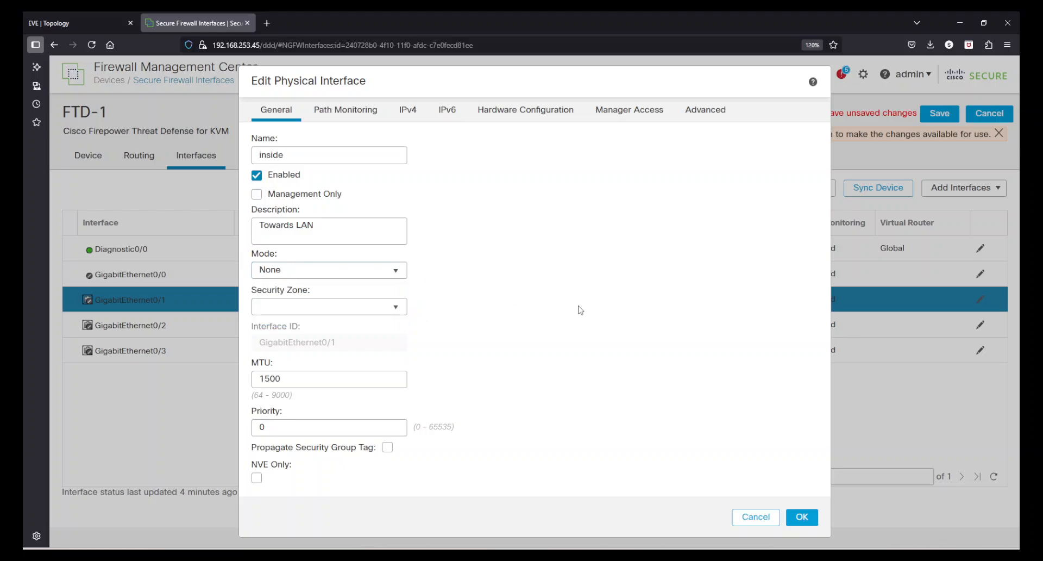
Create a new security zone named "inside" for GigabitEthernet0/1, keeping the default MTU and priority
click(395, 307)
click(269, 356)
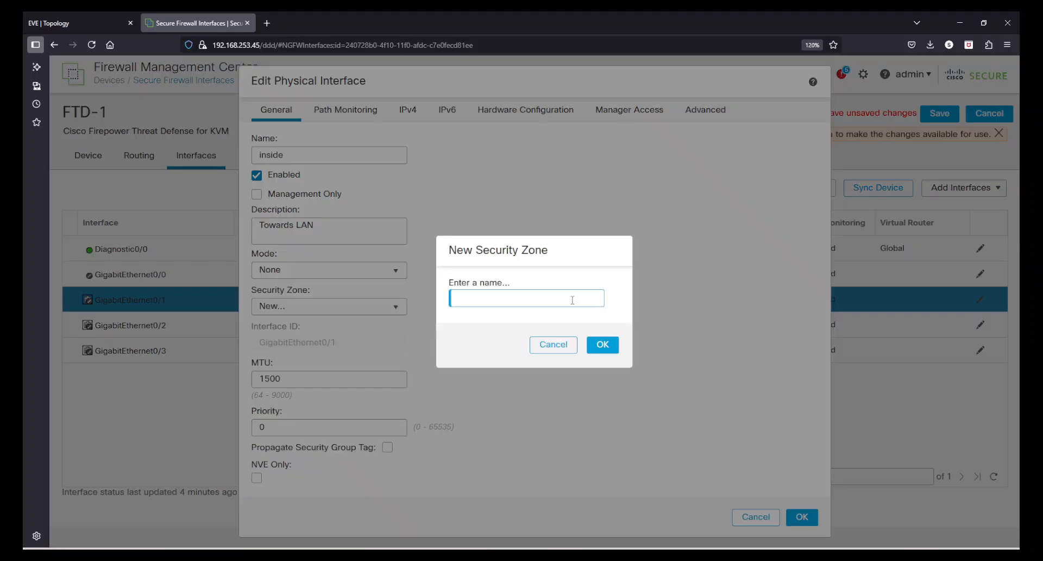
text(inside)
click(615, 347)
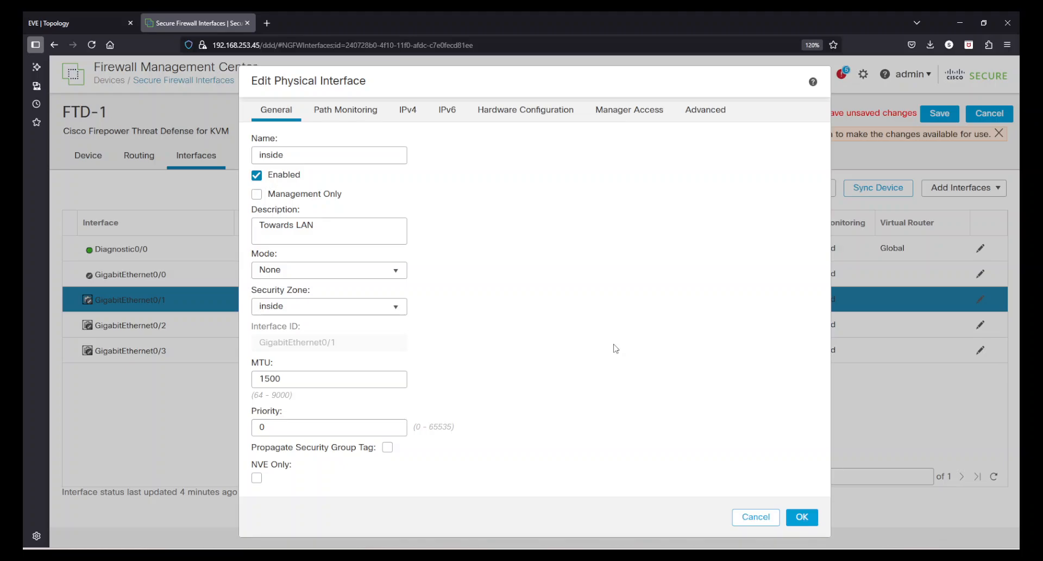
double_click(270, 379)
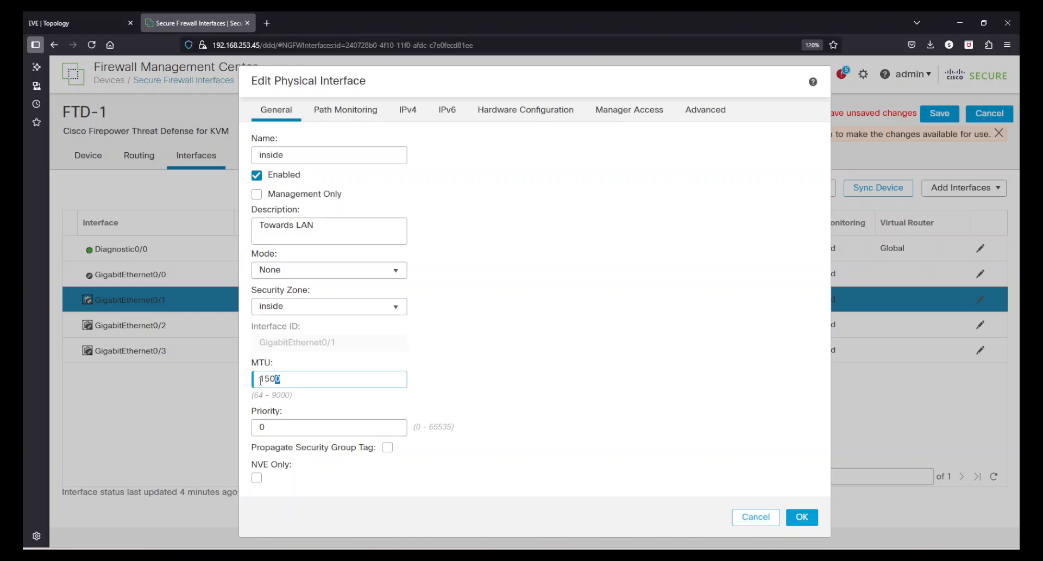
double_click(303, 427)
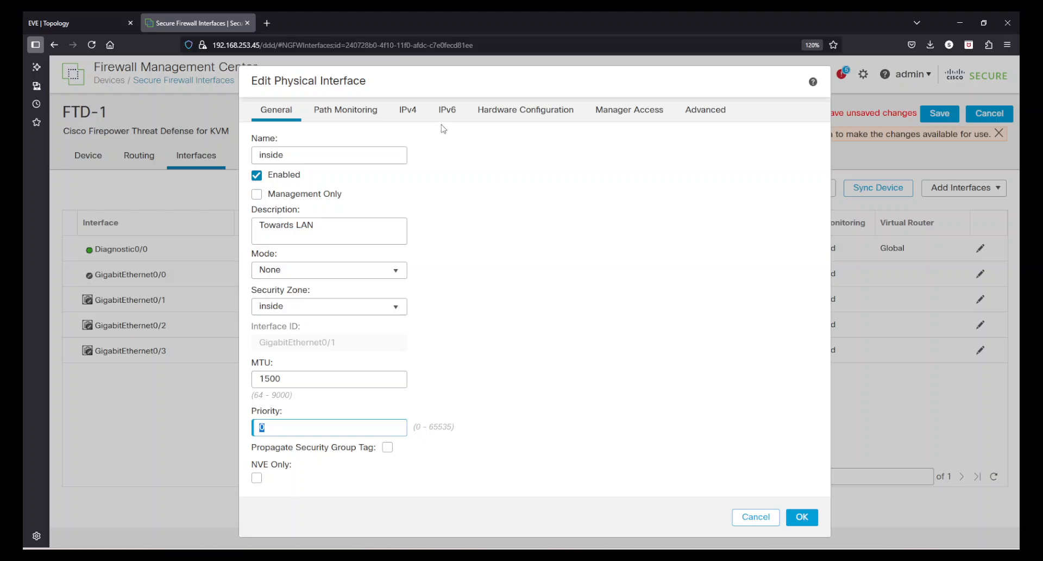
Assign GigabitEthernet0/1 the static IPv4 address 10.0.0.1/24 and check it against the EVE lab topology
click(407, 111)
click(330, 185)
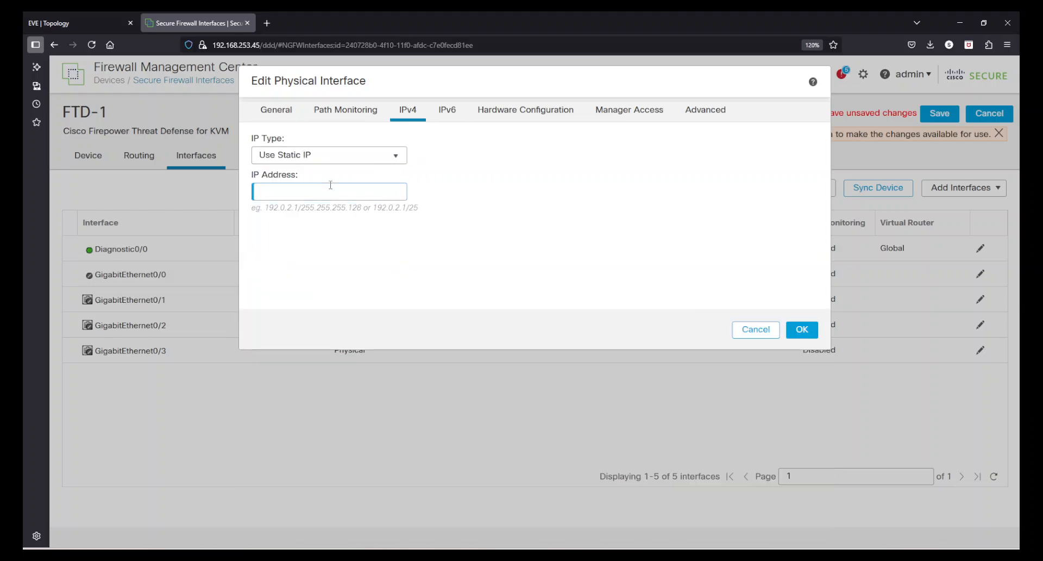
text(10.0.0.1/24)
click(76, 23)
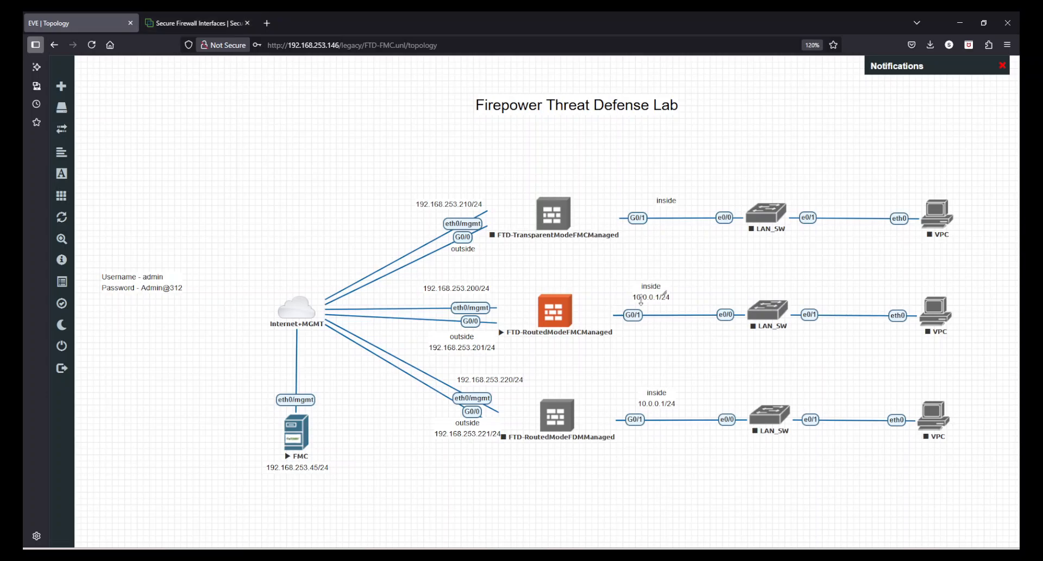
click(193, 22)
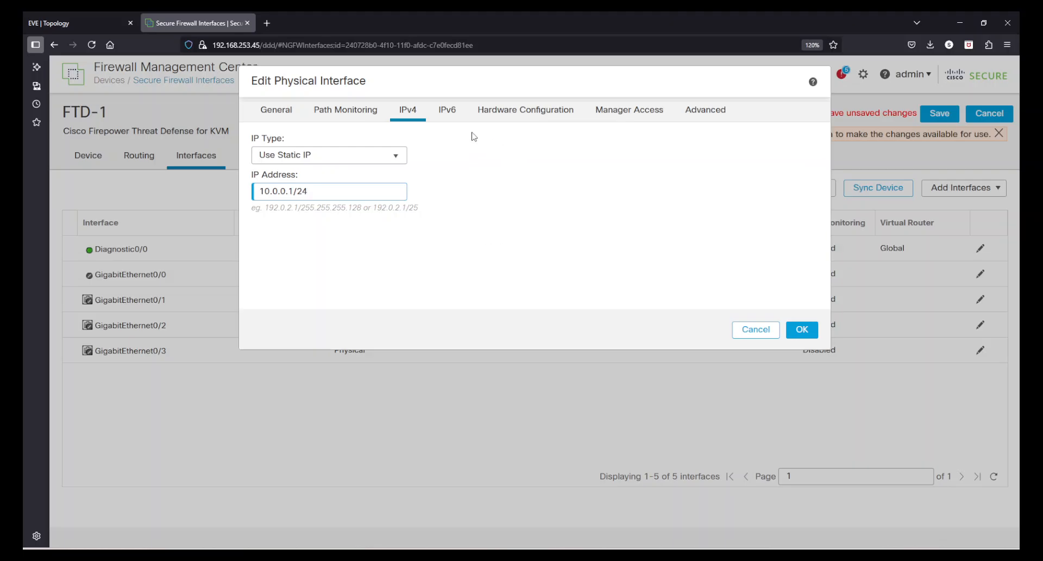
Review GigabitEthernet0/1's IPv6, hardware and manager access settings, enable anti-spoofing, and accept the interface configuration
click(447, 114)
click(523, 120)
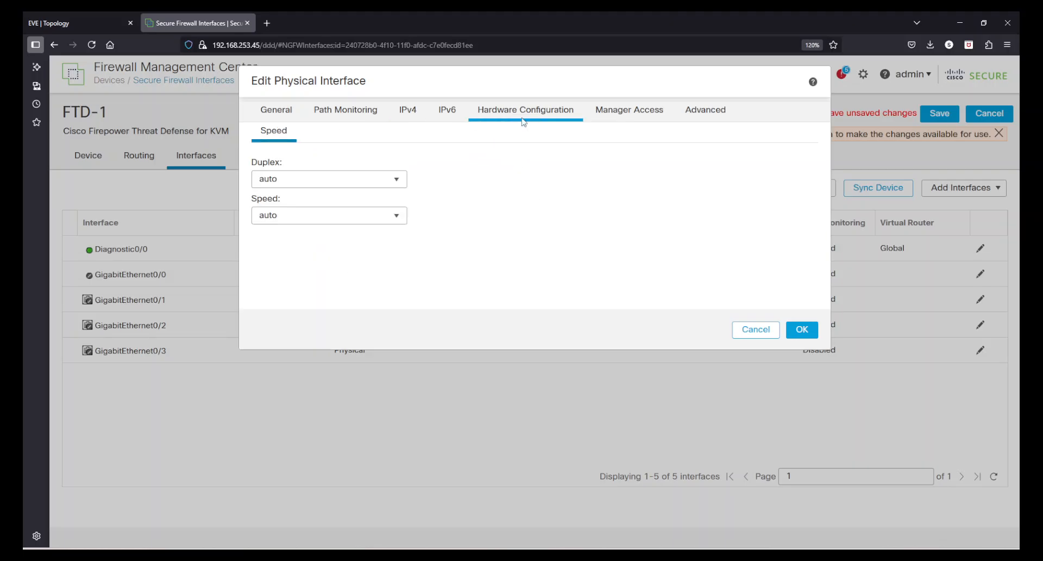
click(628, 110)
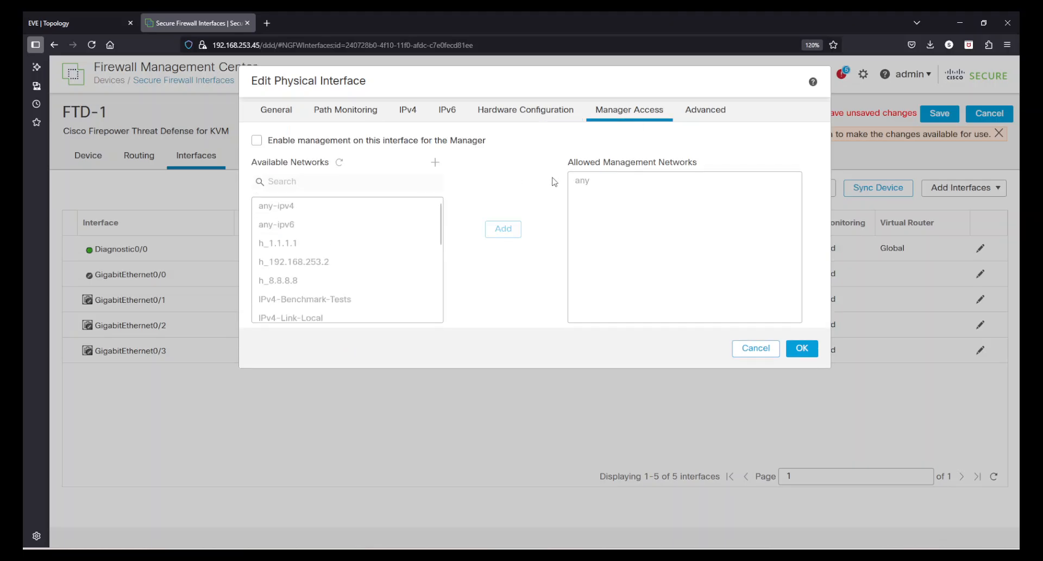
click(686, 115)
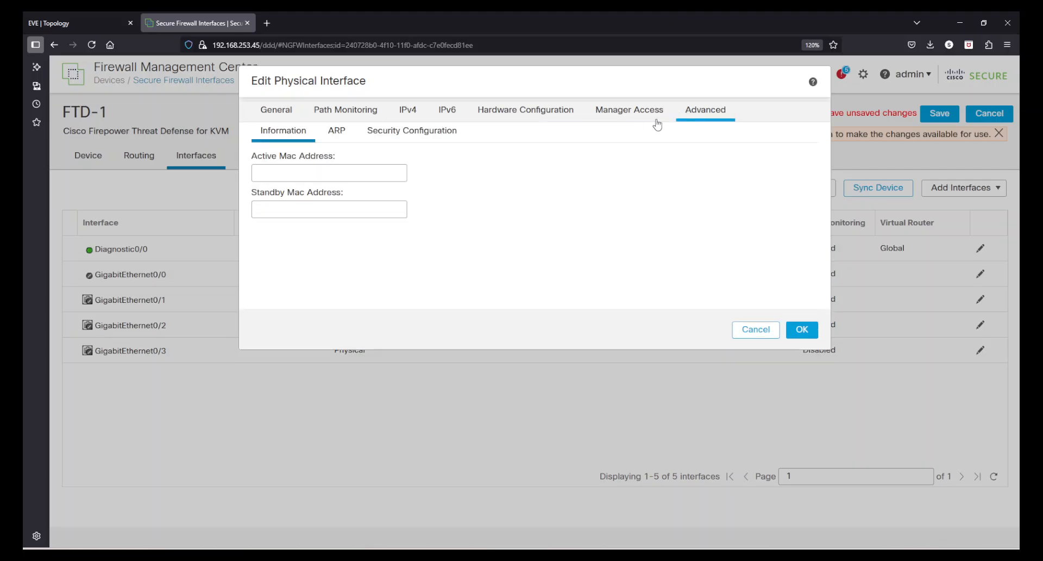
click(422, 136)
click(423, 154)
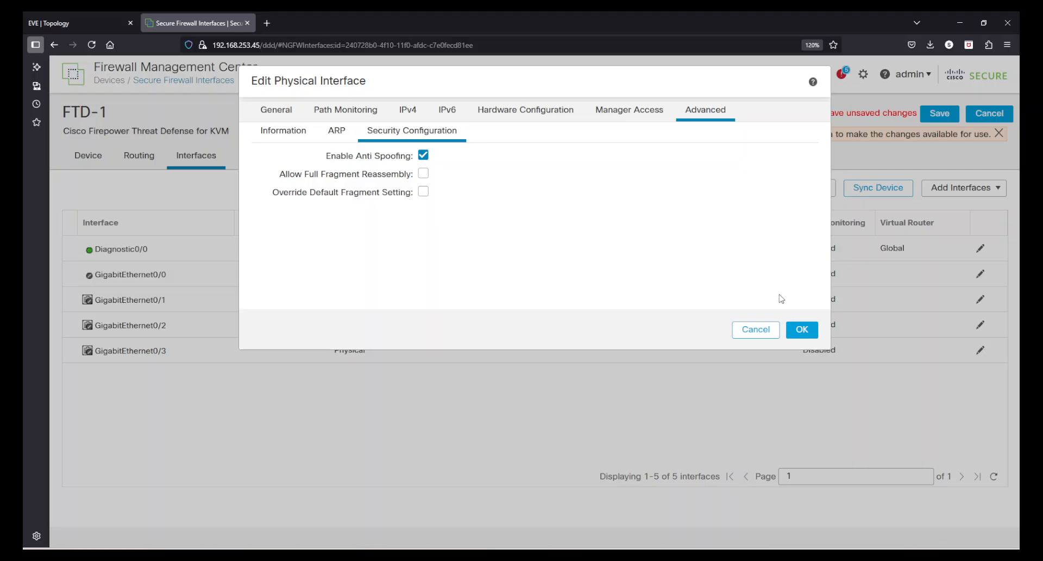
click(802, 330)
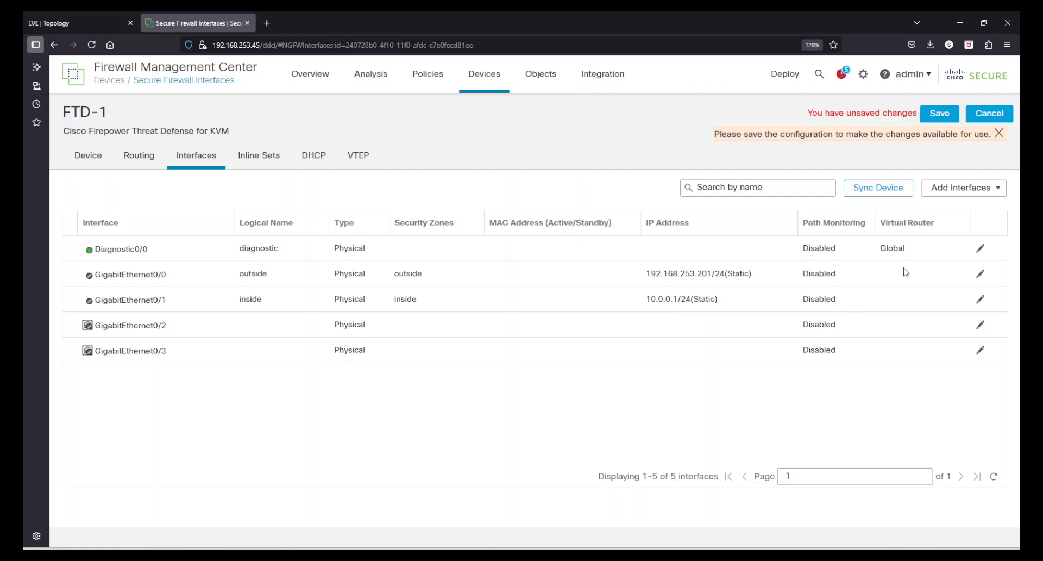
Save the interface changes, deploy them to FTD-1 only, and dismiss the memory usage notification
click(939, 113)
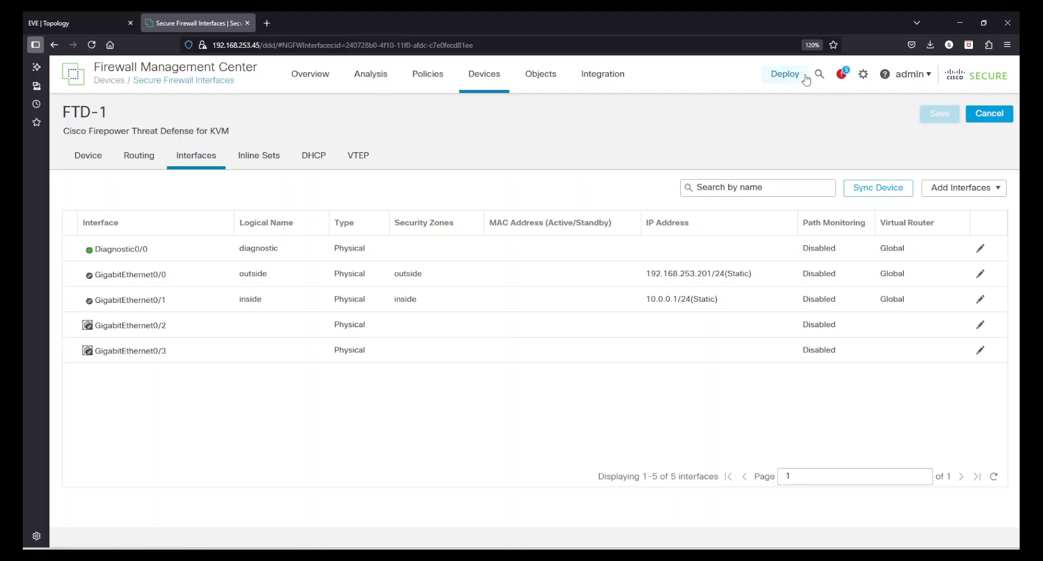
click(785, 74)
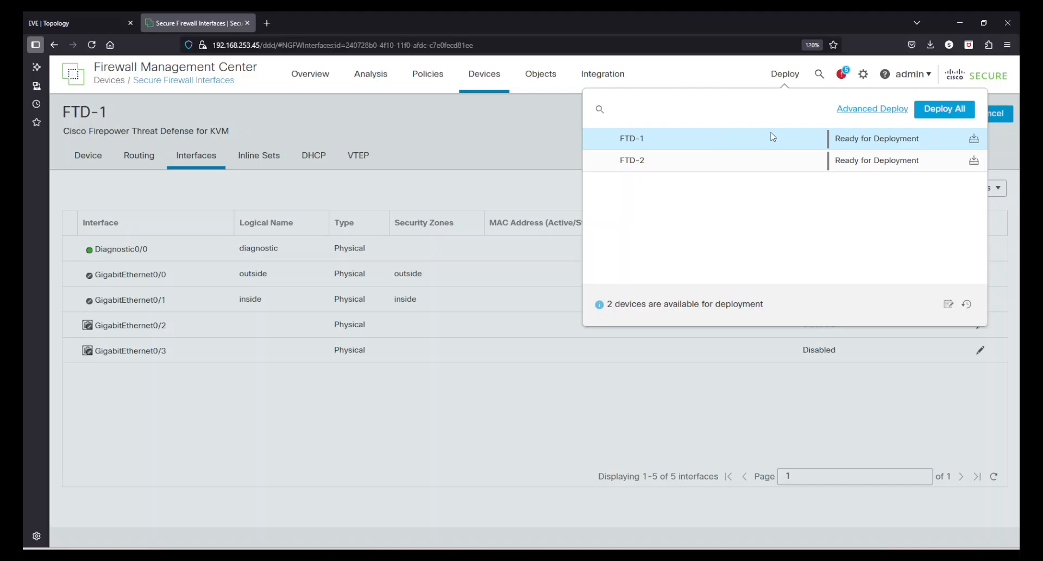
click(973, 139)
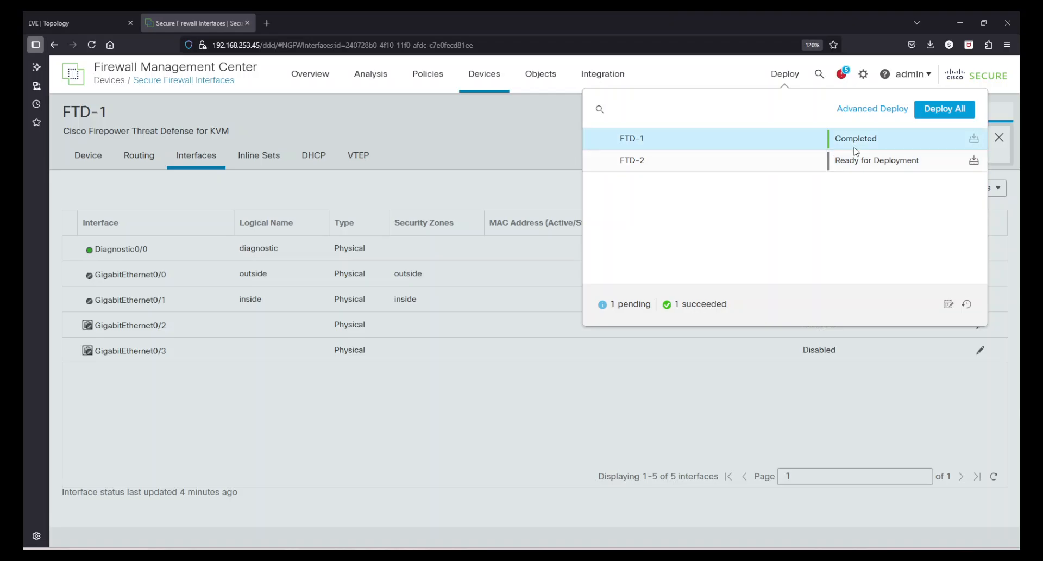
click(613, 421)
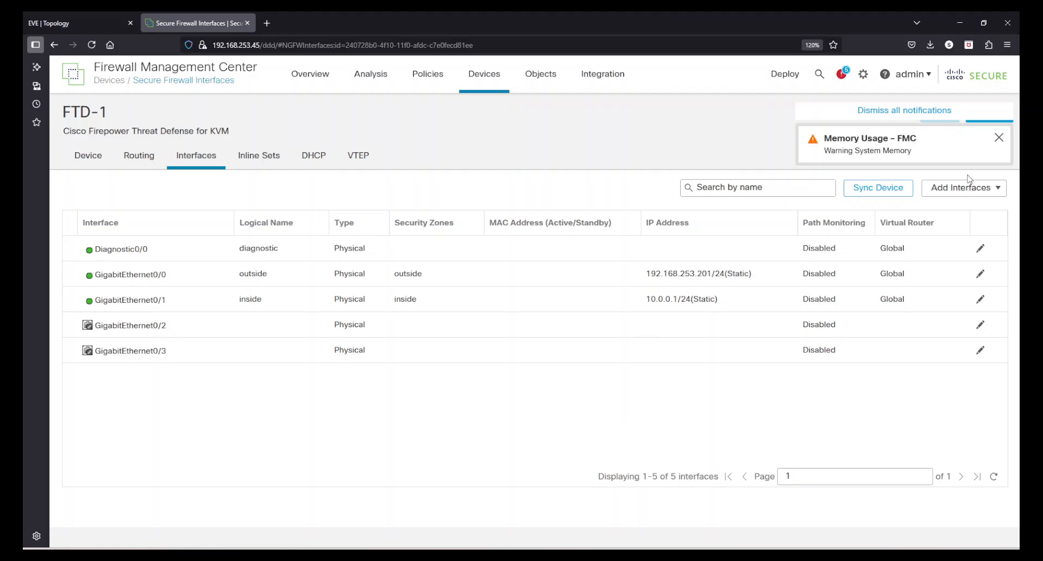
click(999, 139)
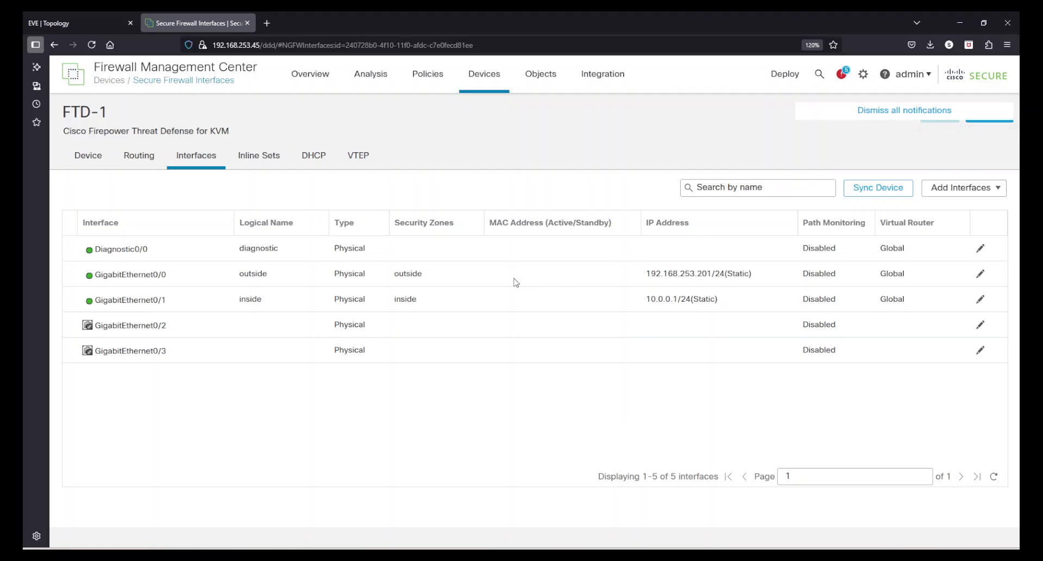
Run "show int ip bri" on FTD-1 in the Threat Defense CLI and check the GigabitEthernet0/0 and GigabitEthernet0/1 entries
mouse_move(486, 81)
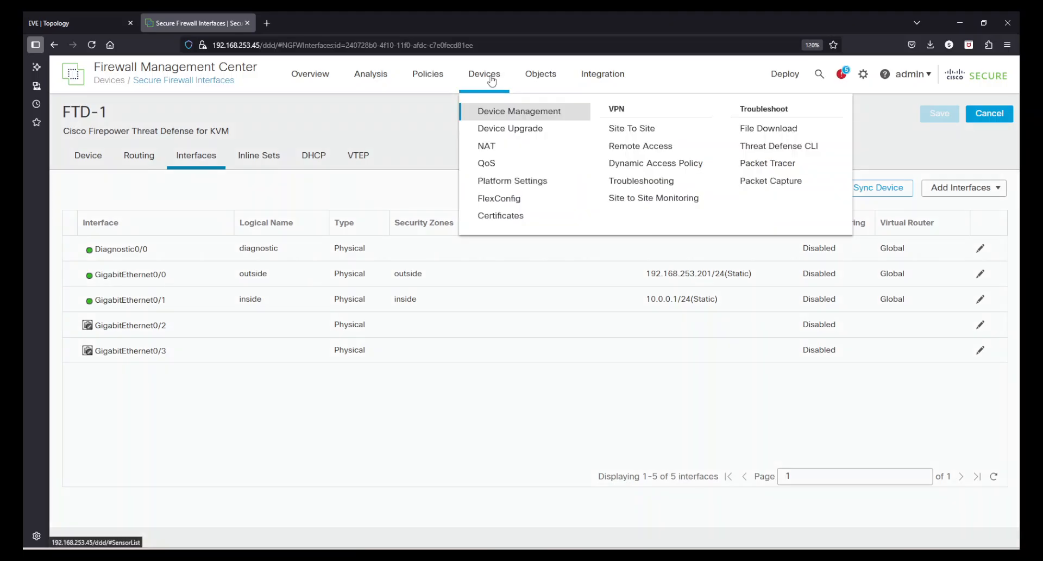
click(781, 147)
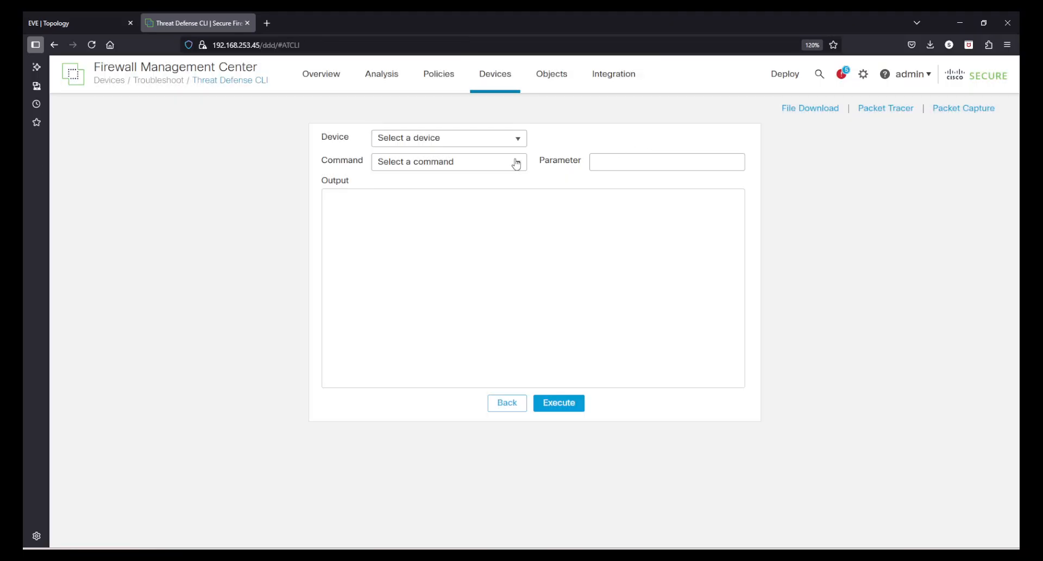
click(511, 146)
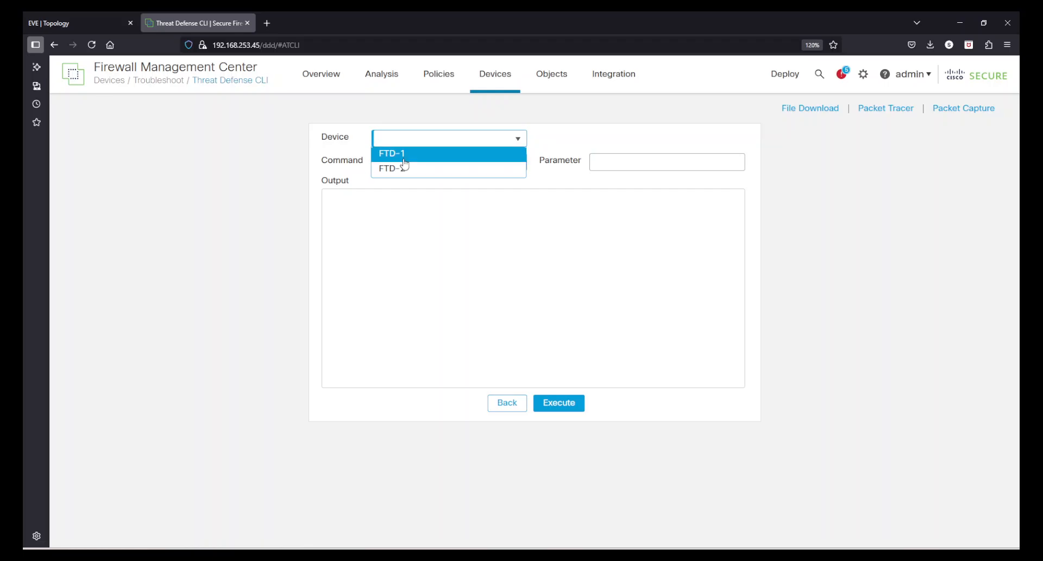
click(405, 155)
click(517, 166)
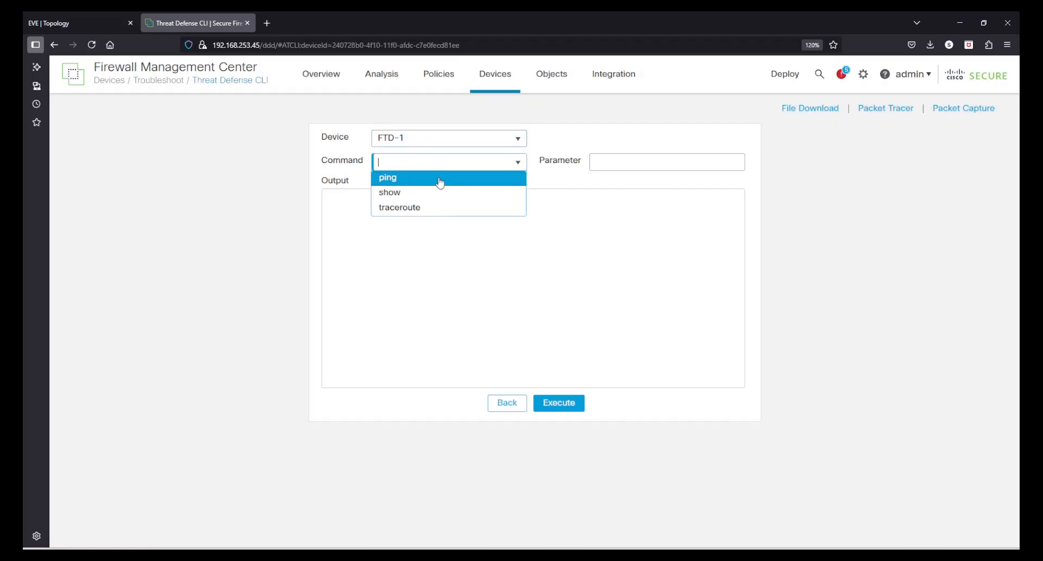
click(417, 189)
click(601, 164)
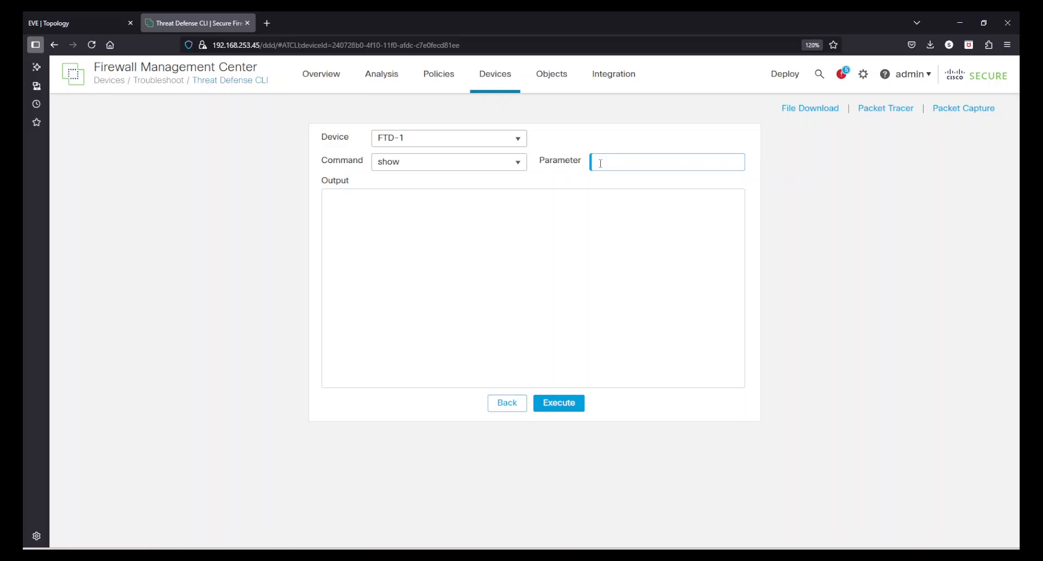
text(int ip bri)
click(581, 403)
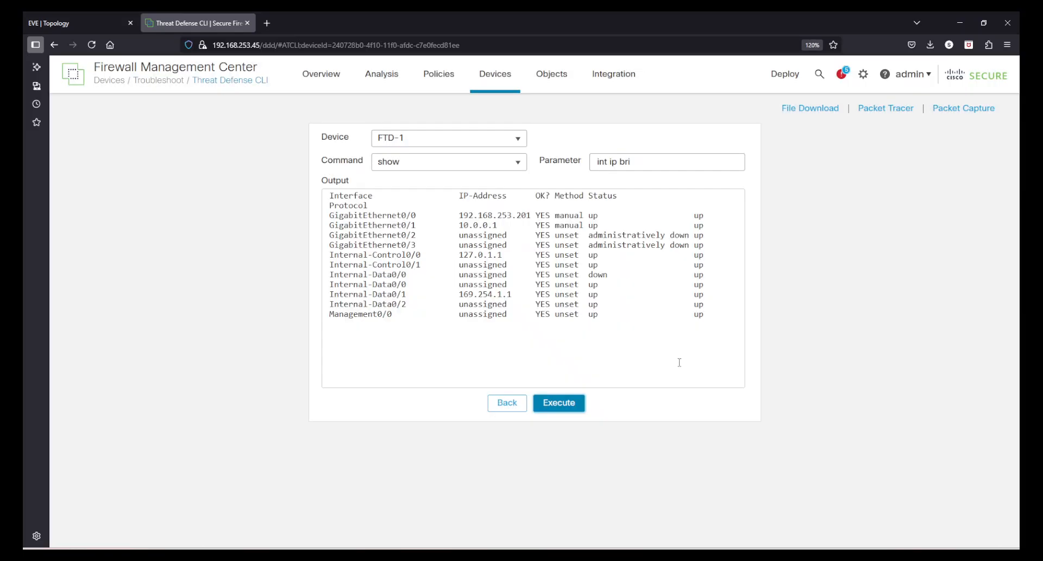
drag(326, 219, 705, 218)
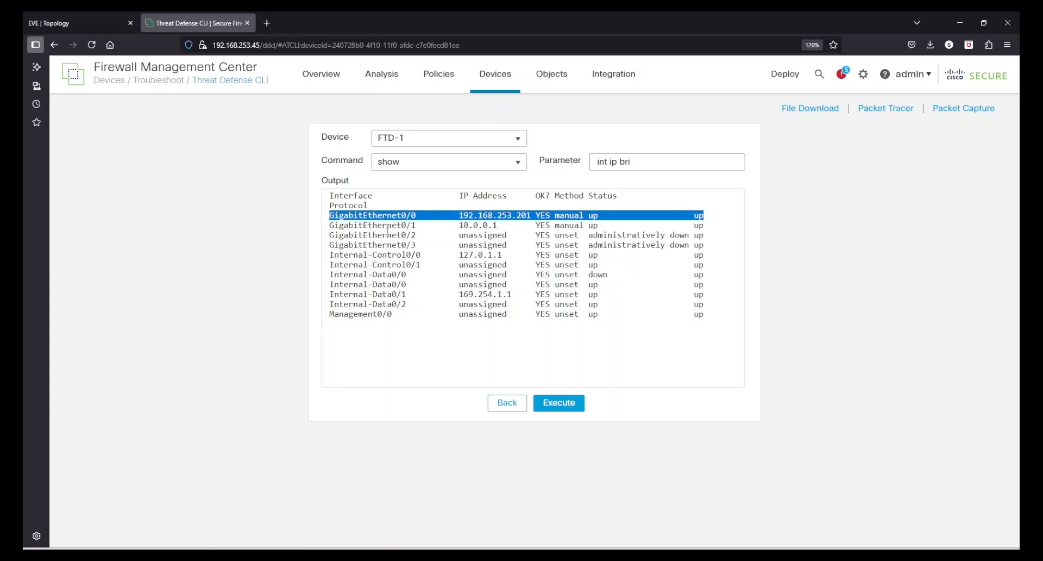
drag(329, 226, 715, 223)
click(715, 223)
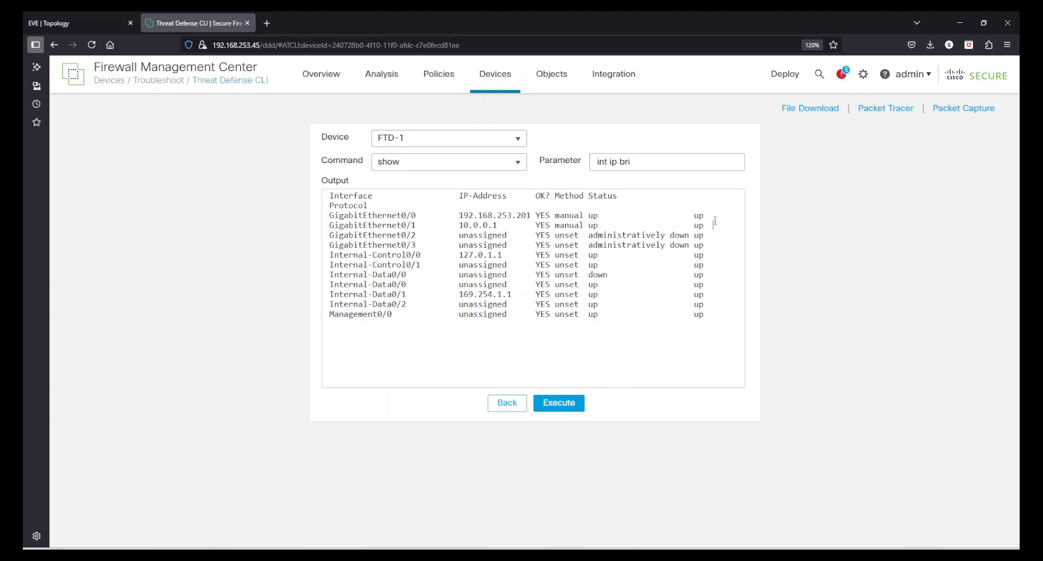
Run "show run int gi0/0" on FTD-1 and examine the outside interface's running configuration
drag(653, 164, 543, 164)
text(run inyt gi0/0)
click(568, 405)
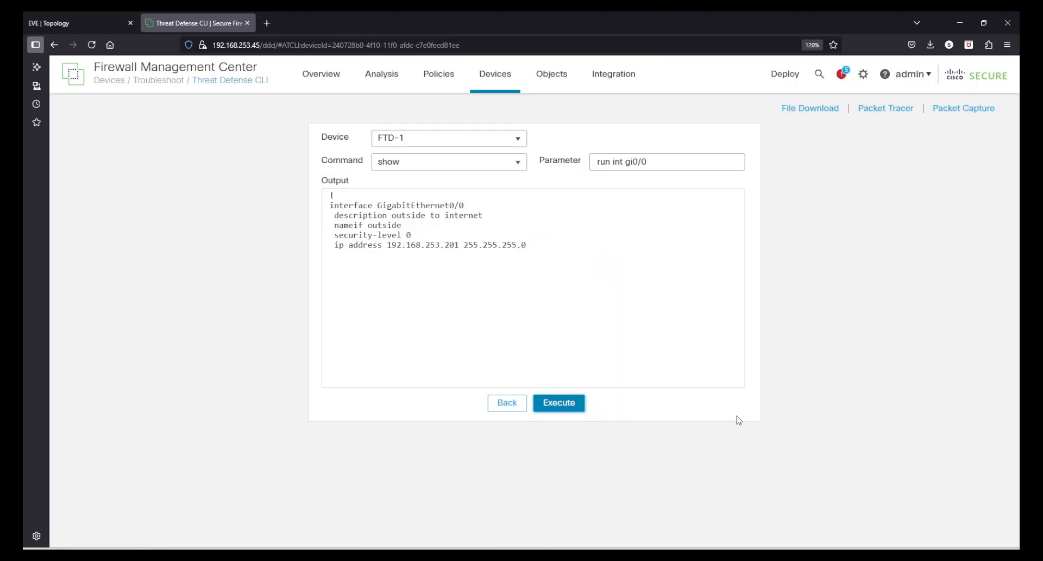
drag(546, 249, 288, 209)
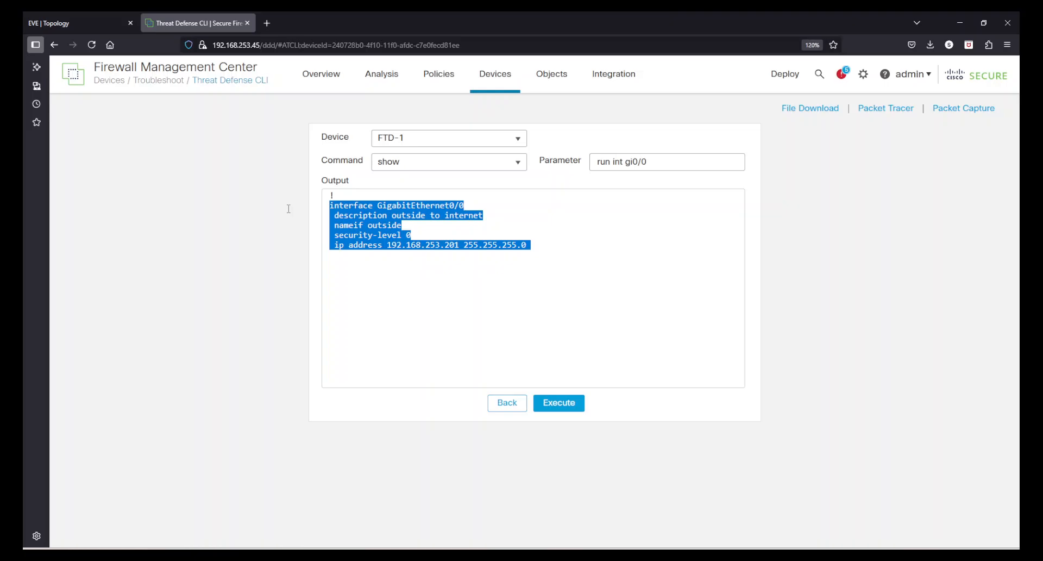
click(588, 293)
drag(569, 242, 326, 195)
click(487, 270)
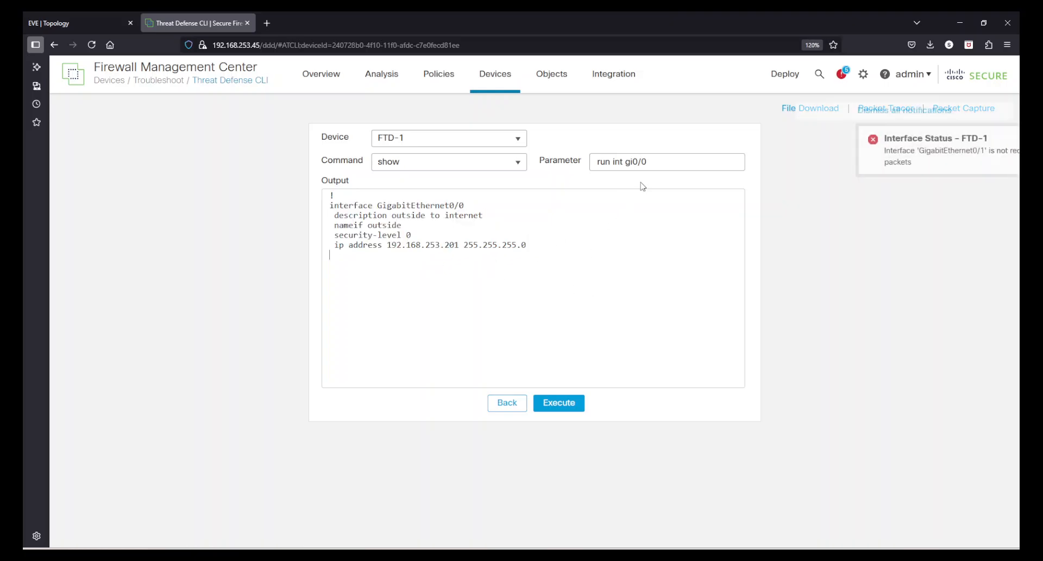
Run "show run int gi0/1" on FTD-1 and examine the inside interface's description and IP address
click(653, 161)
key(BackSpace)
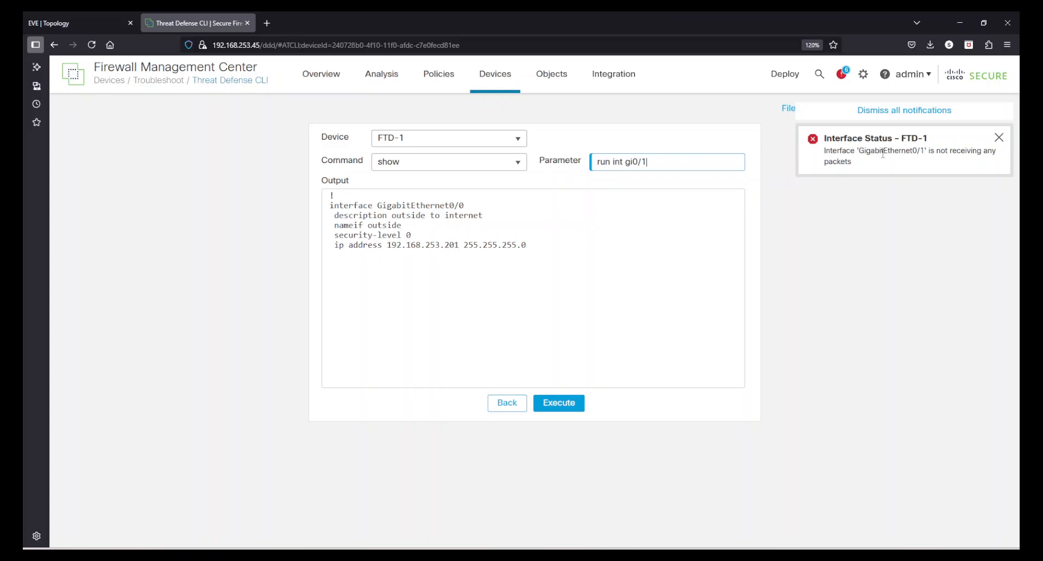
click(562, 403)
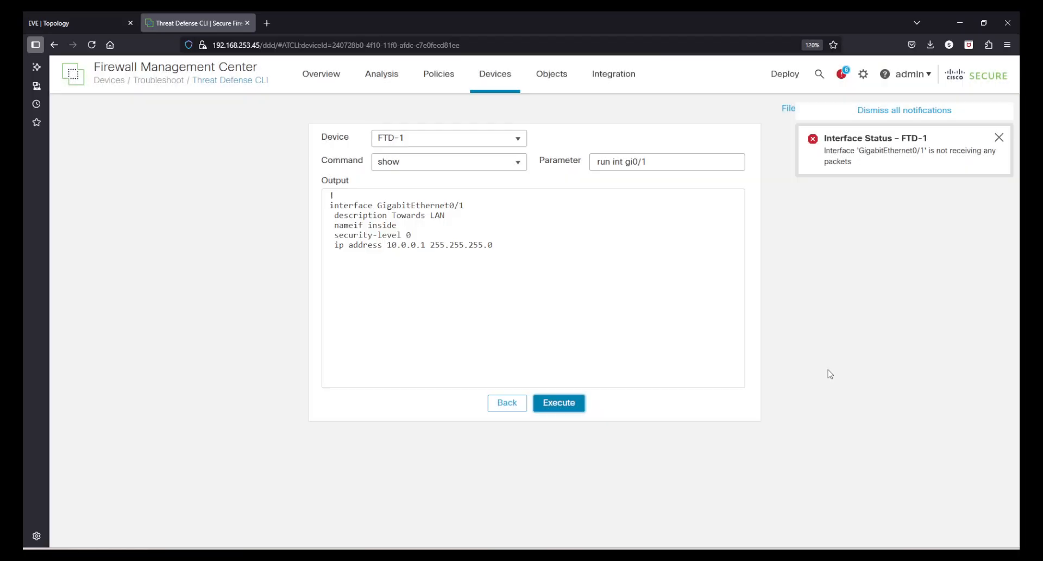
drag(491, 275, 301, 188)
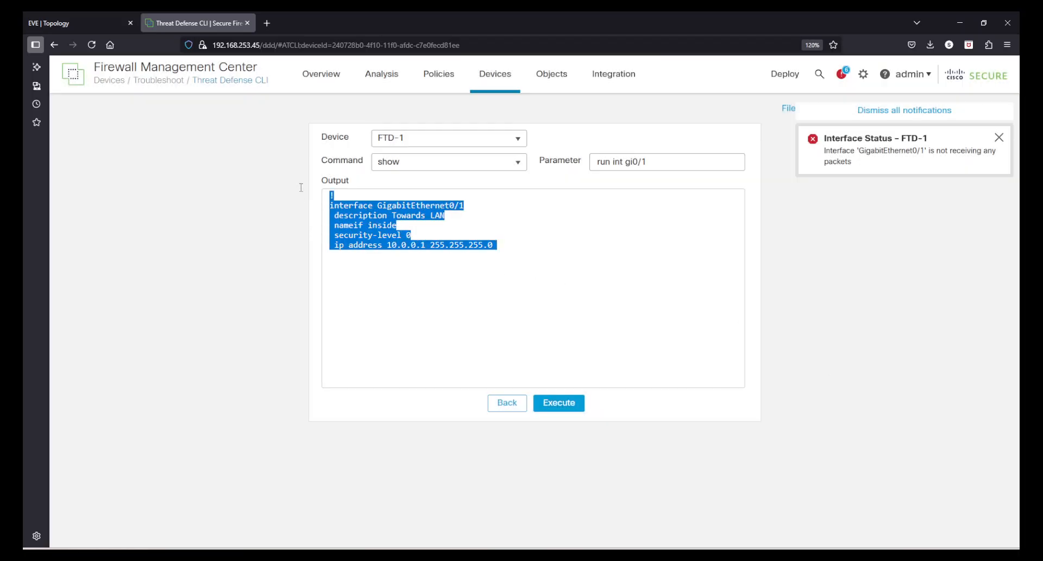
click(580, 280)
drag(393, 215, 445, 215)
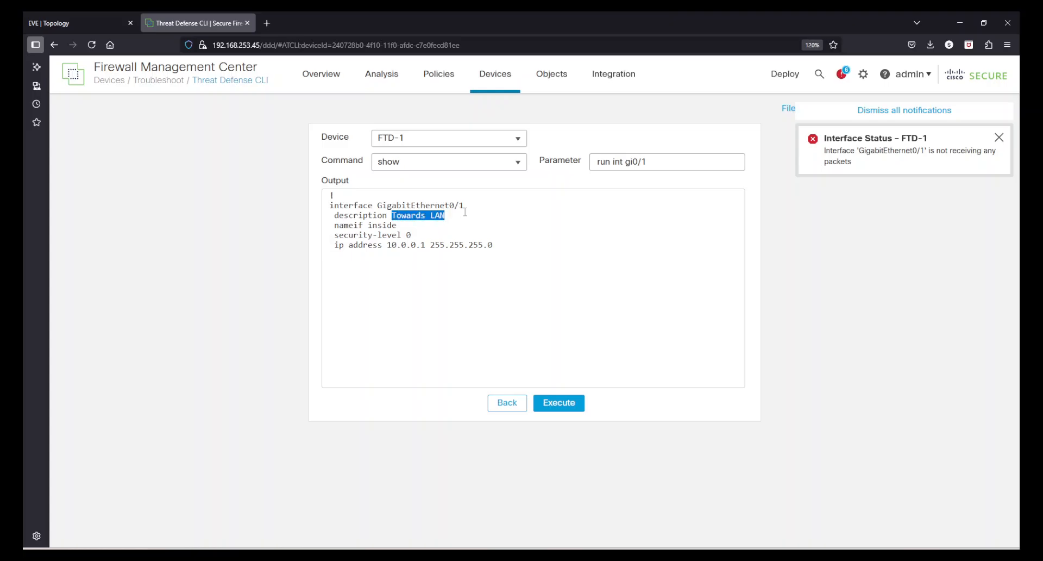
click(445, 215)
drag(367, 245, 497, 244)
click(505, 246)
click(668, 161)
key(ctrl+a)
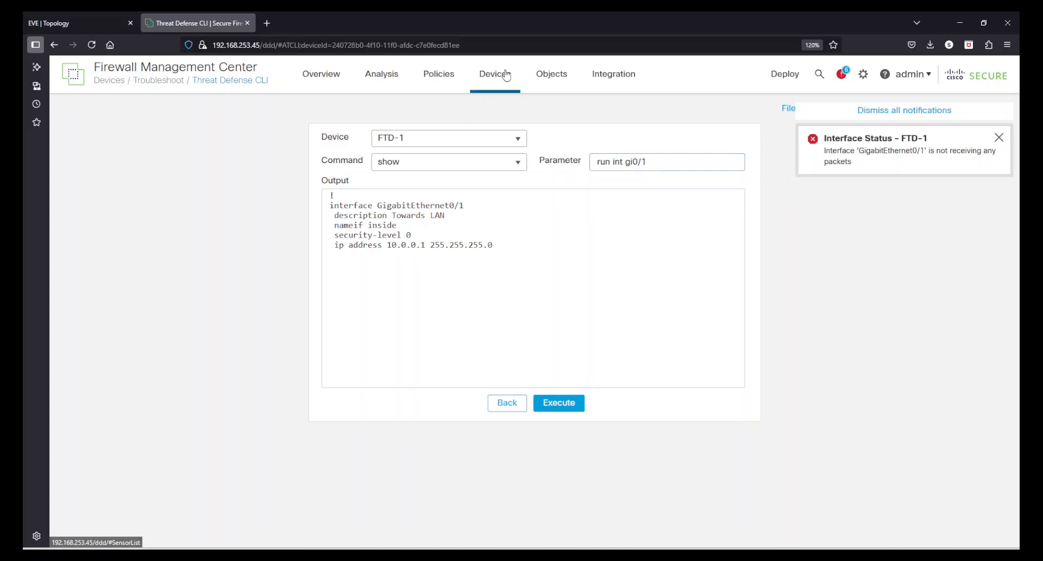
Return to device management, dismiss the interface status notification, and open FTD-1's DHCP settings for editing
click(495, 76)
click(516, 111)
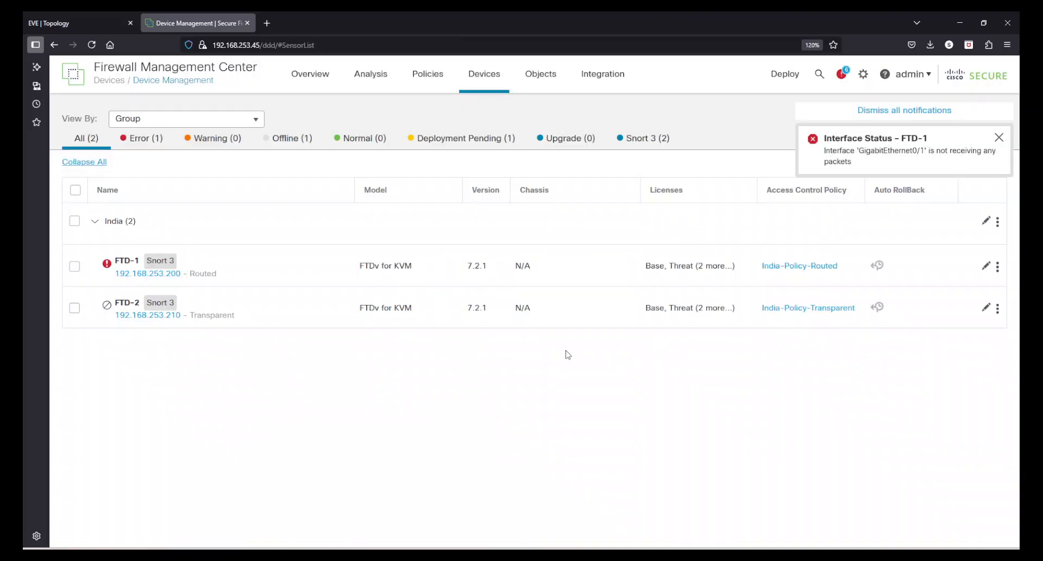
mouse_move(183, 268)
click(1001, 138)
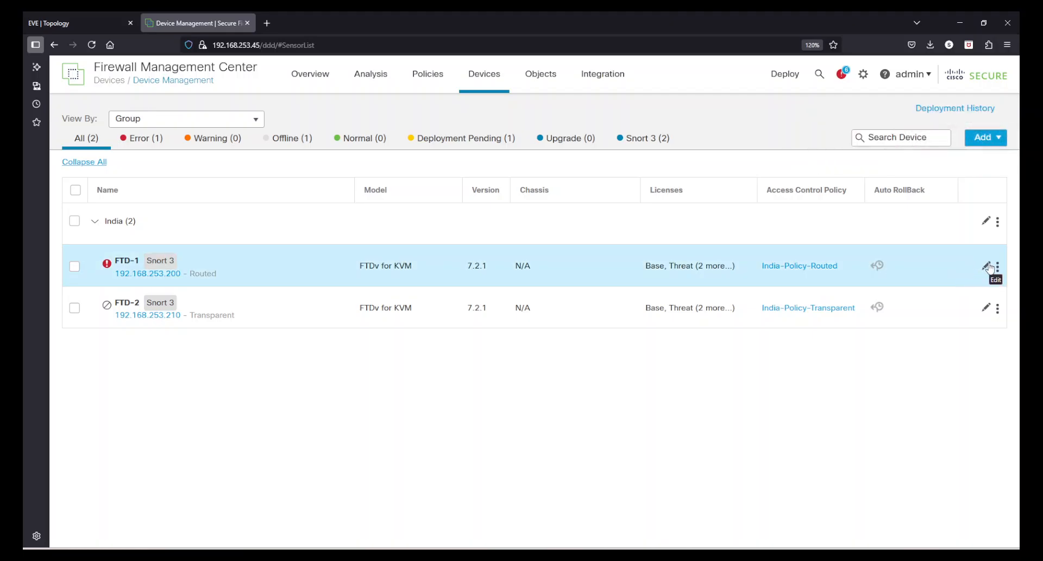
click(986, 266)
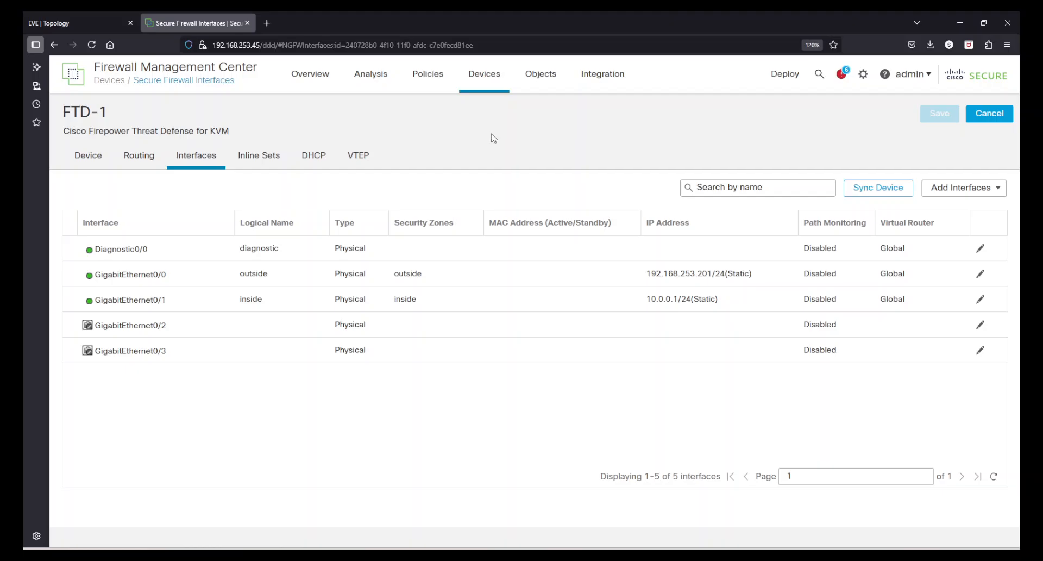
click(313, 160)
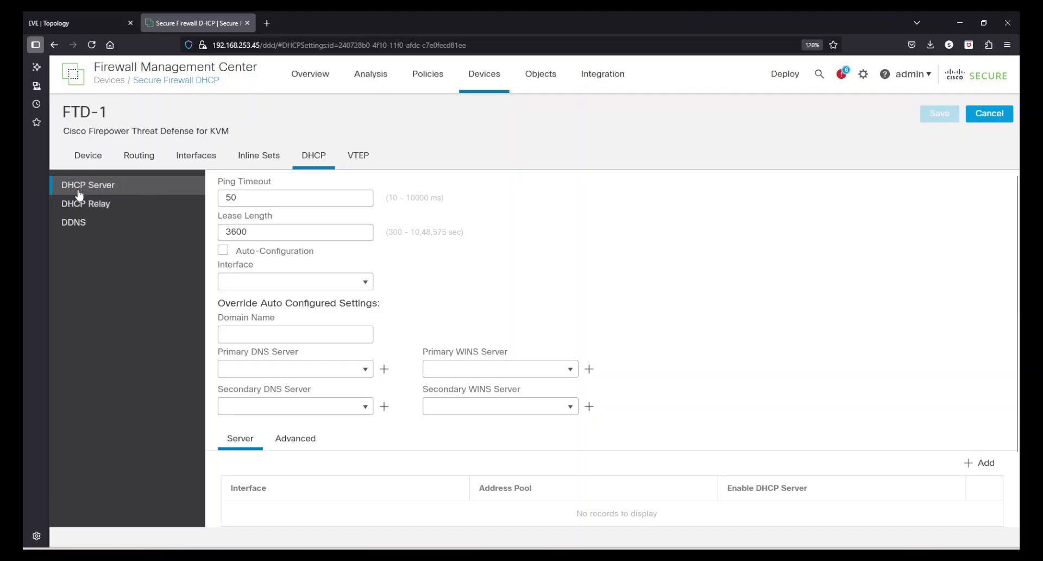
Set the DHCP server's domain name to FTD-1.lab, keeping the 50 ms ping timeout and 3600-second lease length
double_click(275, 204)
double_click(293, 232)
click(296, 332)
text(FTD-1)
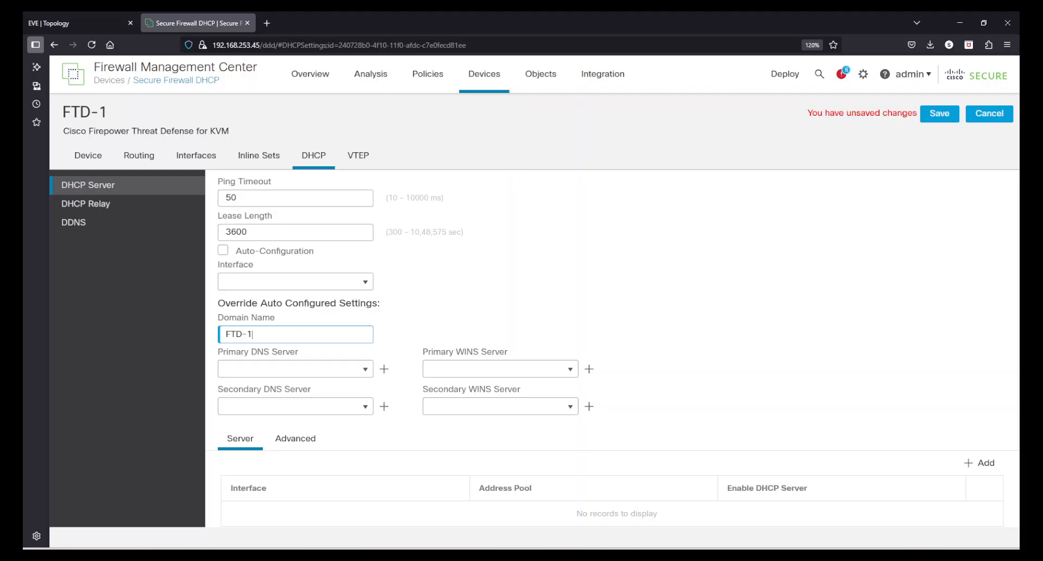
text(.local)
key(BackSpace)
key(BackSpace)
key(BackSpace)
key(BackSpace)
key(BackSpace)
text(lab)
key(ctrl+a)
Set the DHCP server's primary DNS server to h_8.8.8.8 and the secondary DNS server to h_1.1.1.1
click(367, 372)
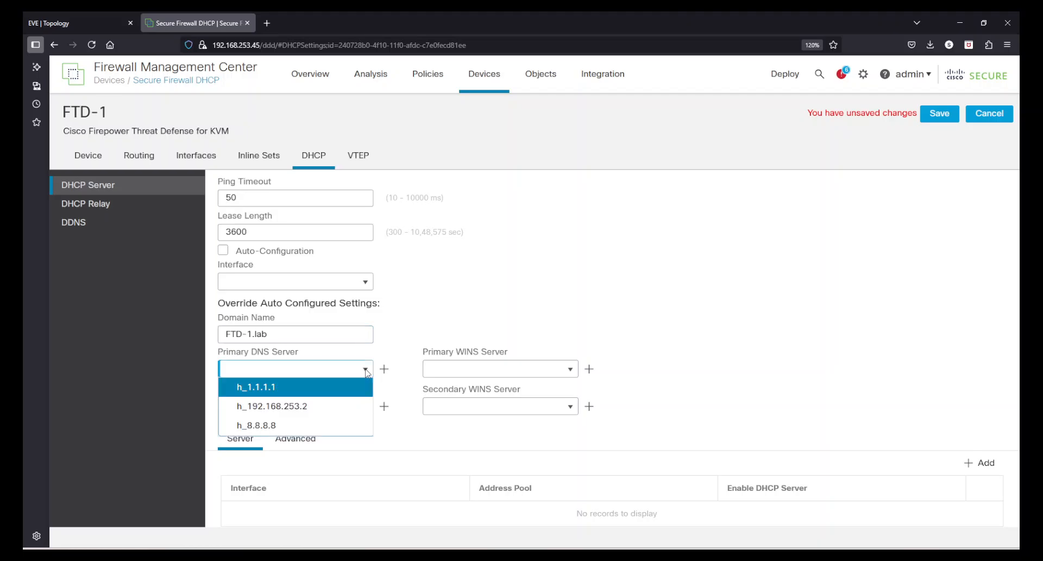
click(273, 426)
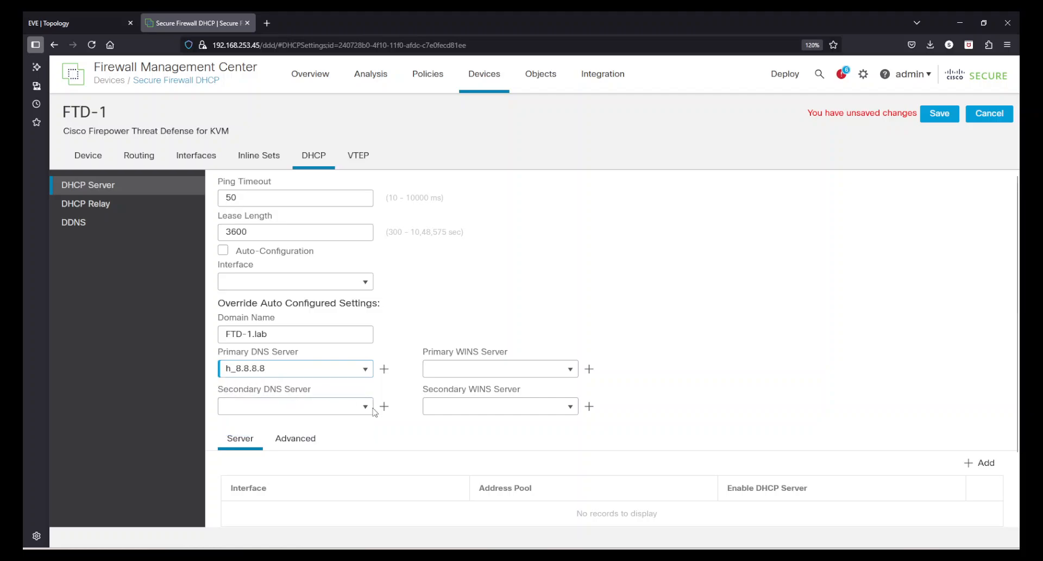
click(366, 411)
click(277, 425)
Add an enabled DHCP server on the inside interface with the address pool 10.0.0.2-10.0.0.254
scroll(479, 402, down, 3)
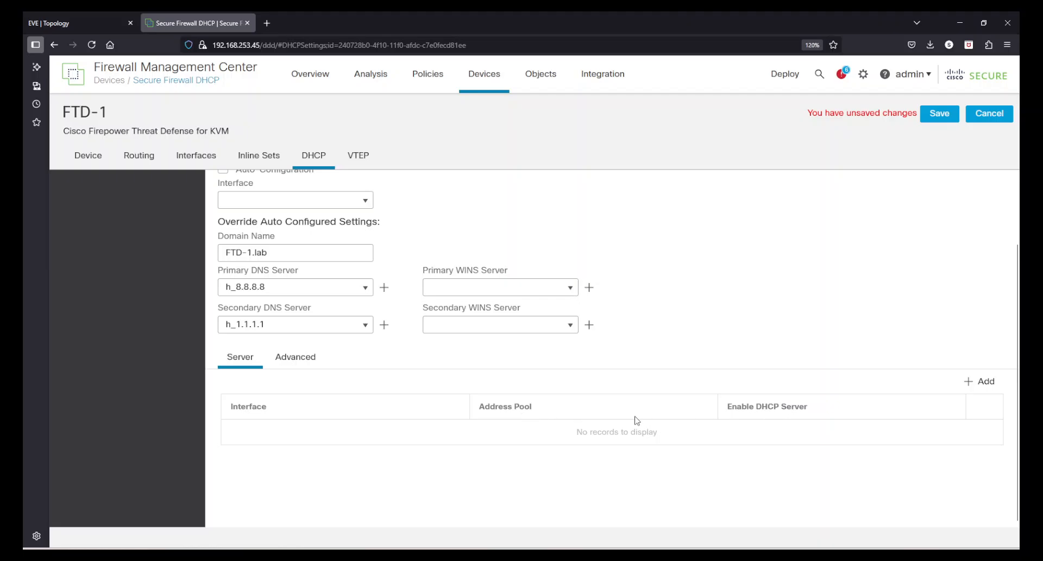
click(978, 381)
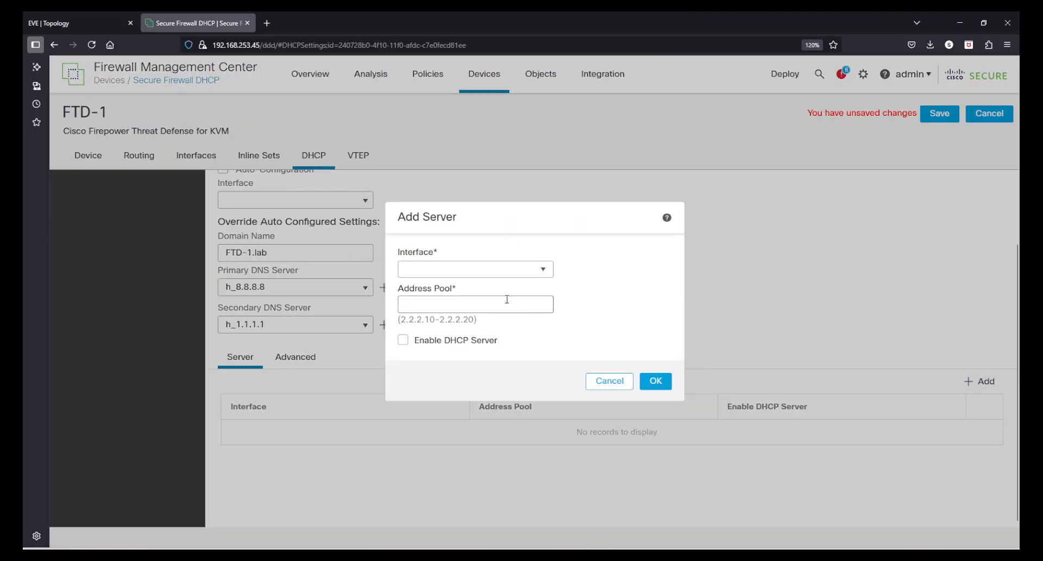
click(476, 269)
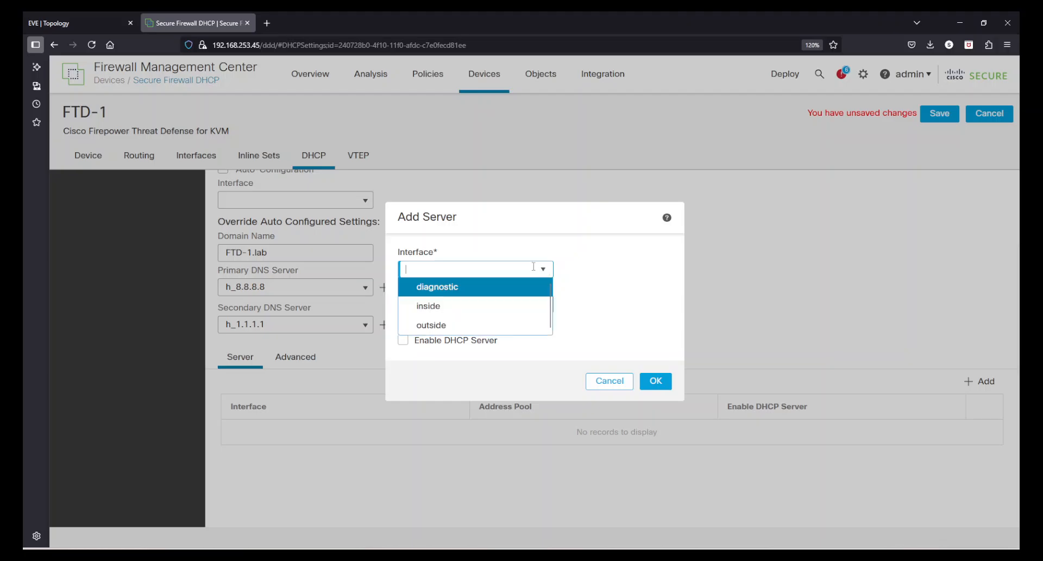
click(428, 307)
click(434, 303)
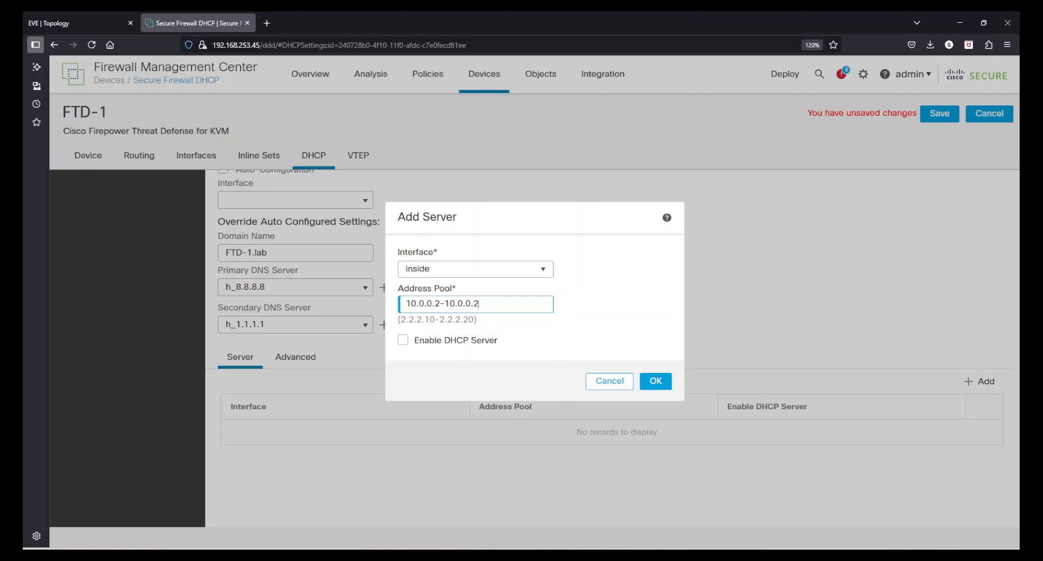
click(402, 339)
click(666, 380)
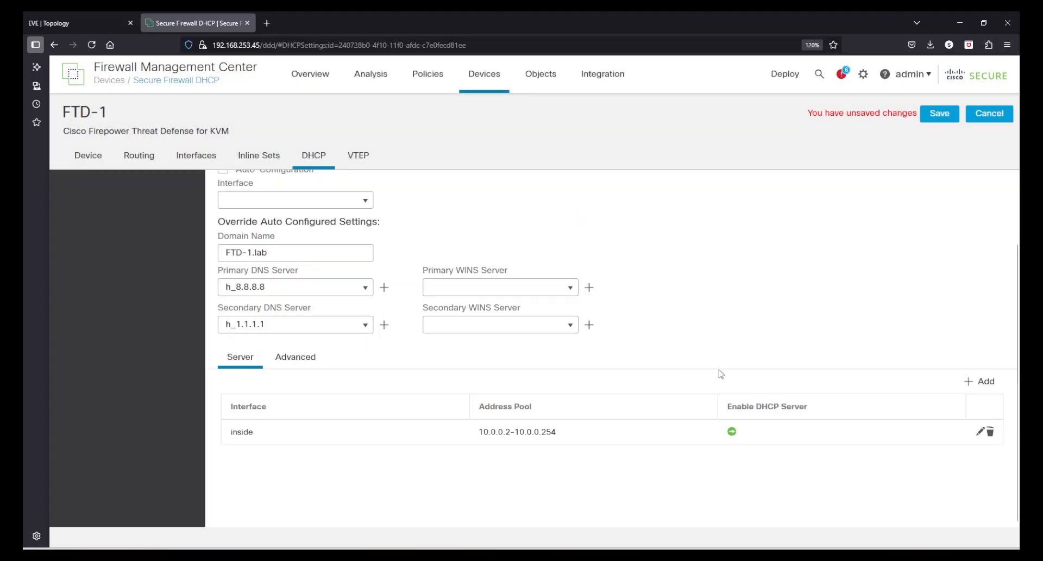
Check the advanced DHCP options, return to the server list, and save FTD-1's DHCP configuration
click(309, 362)
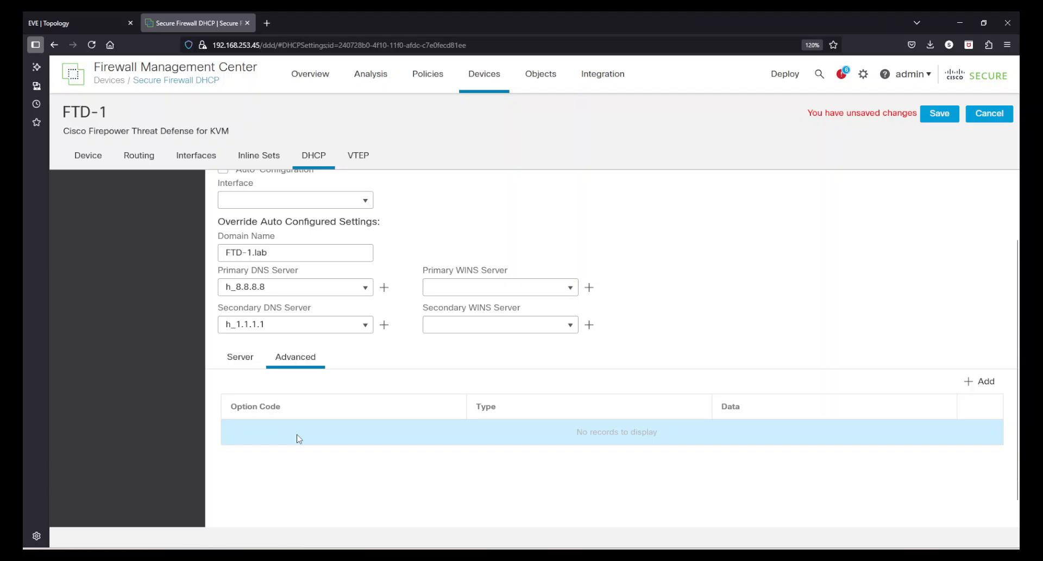
click(240, 359)
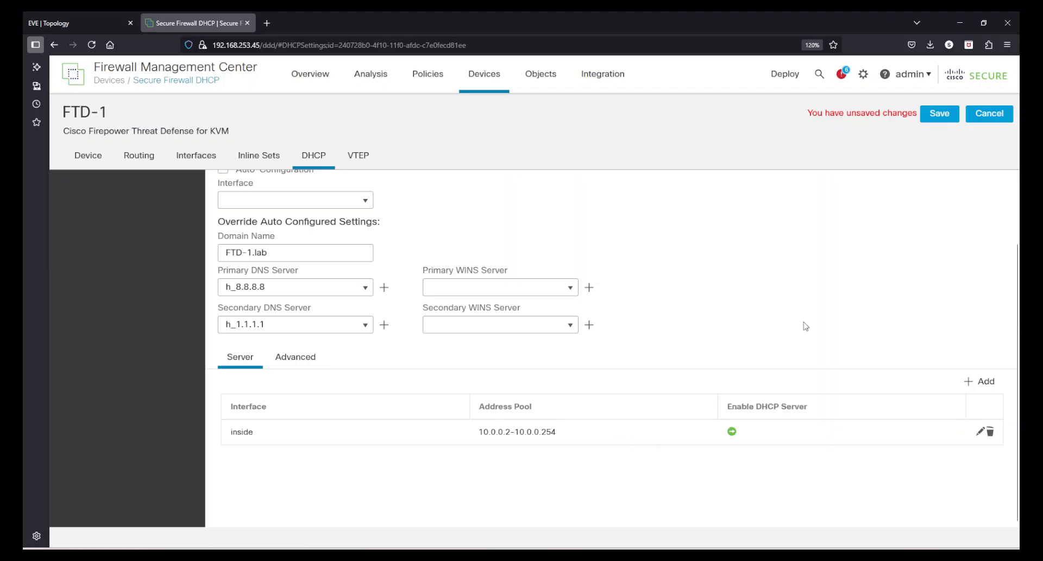
click(932, 114)
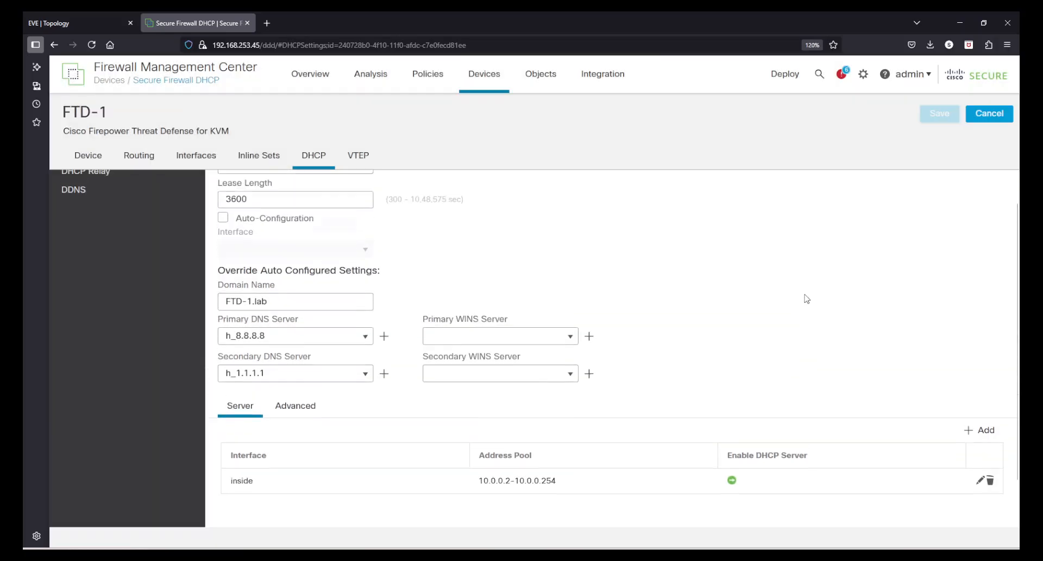
Deploy the pending DHCP changes to FTD-1 only and close the deployment list
scroll(806, 298, up, 1)
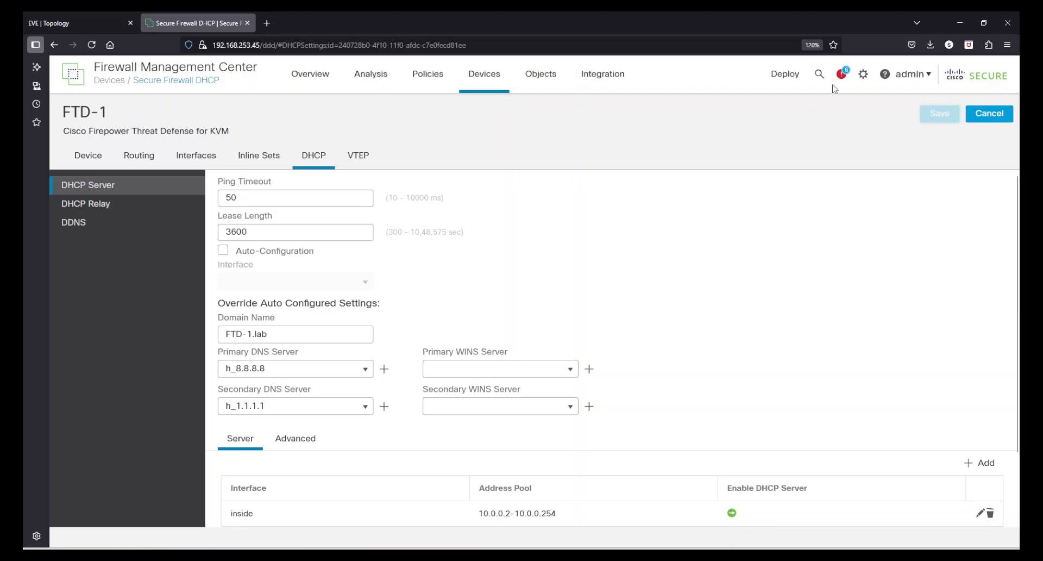
click(788, 78)
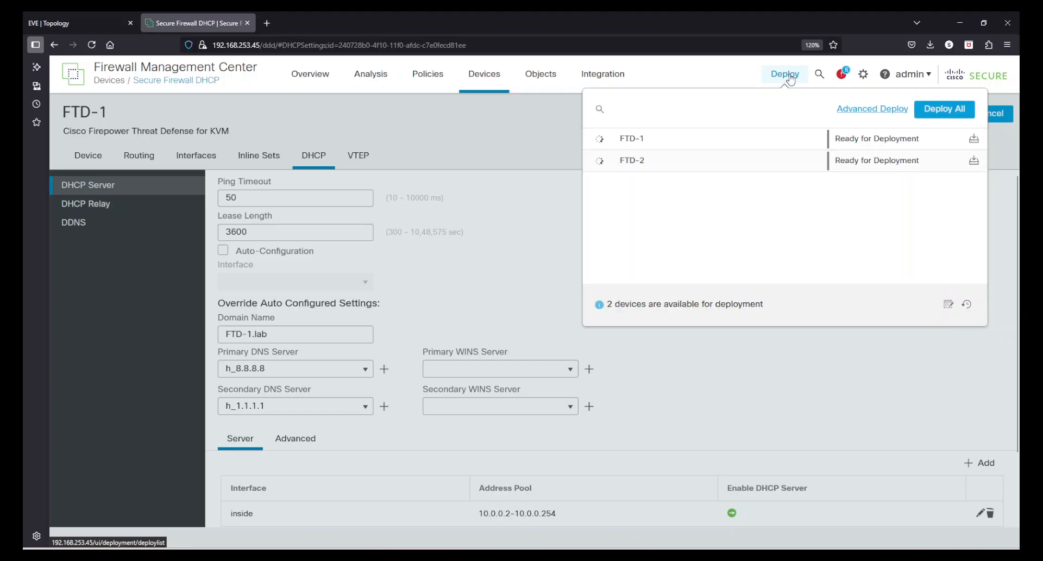
click(973, 139)
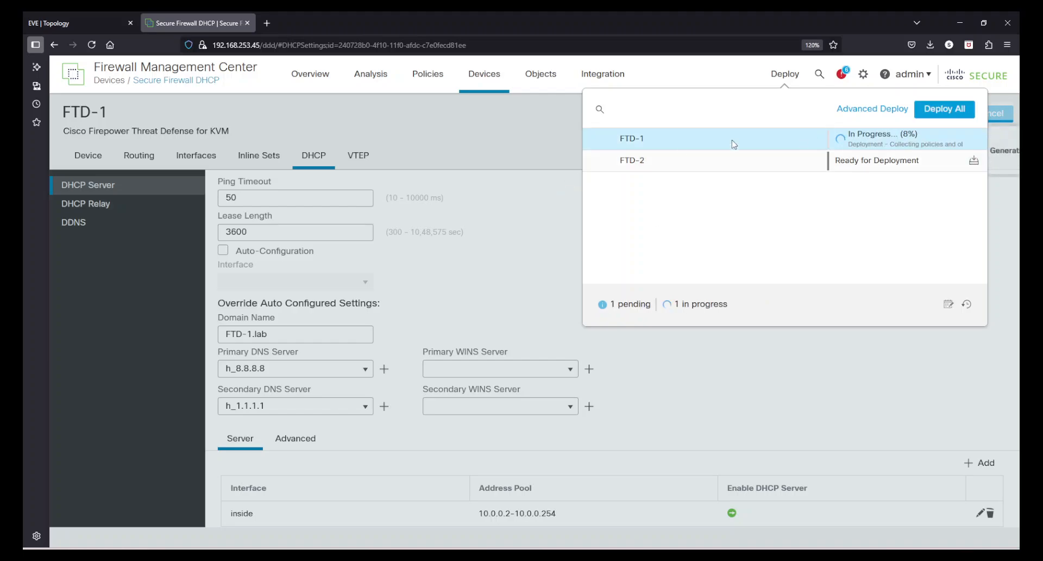
click(516, 239)
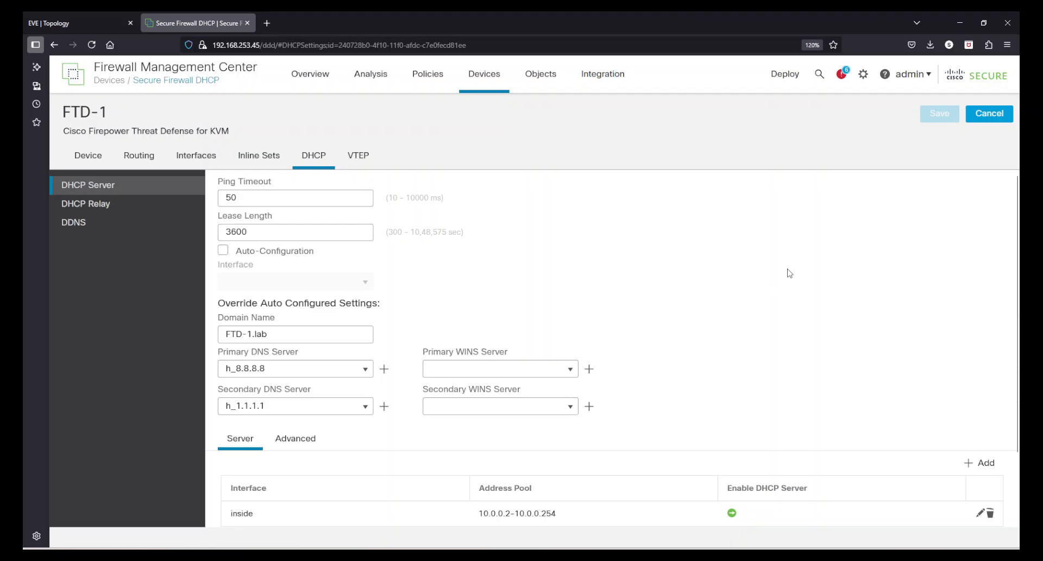
Check FTD-1's deployment status in the pending deployments list, the deployment notifications and the task list
scroll(735, 235, down, 2)
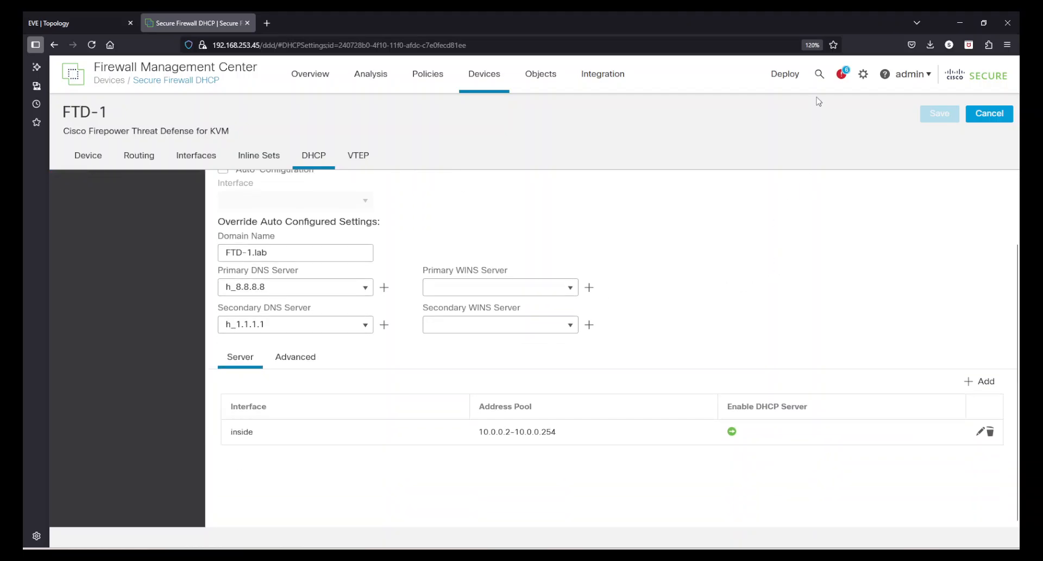
click(782, 77)
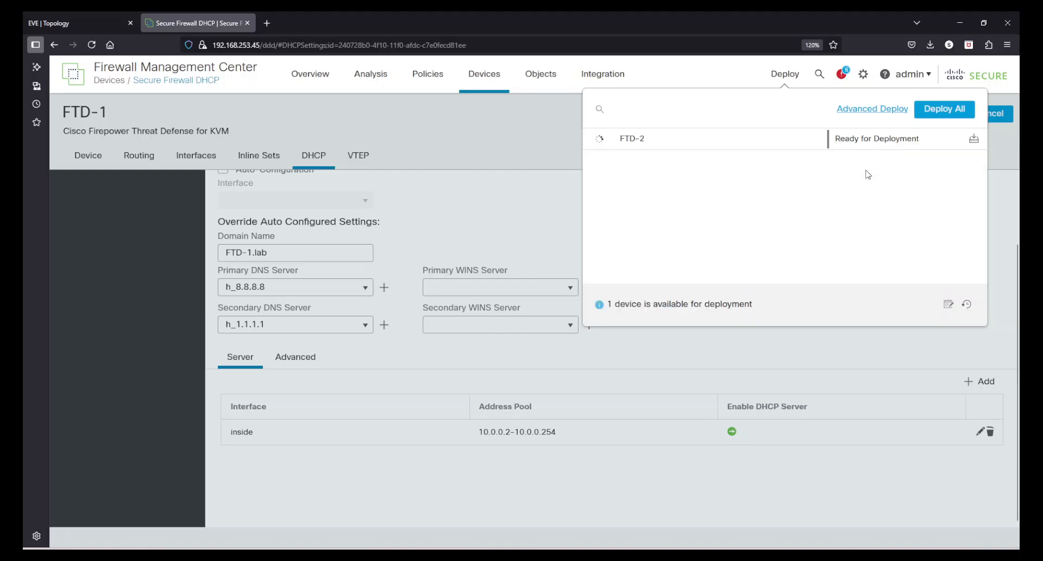
click(519, 185)
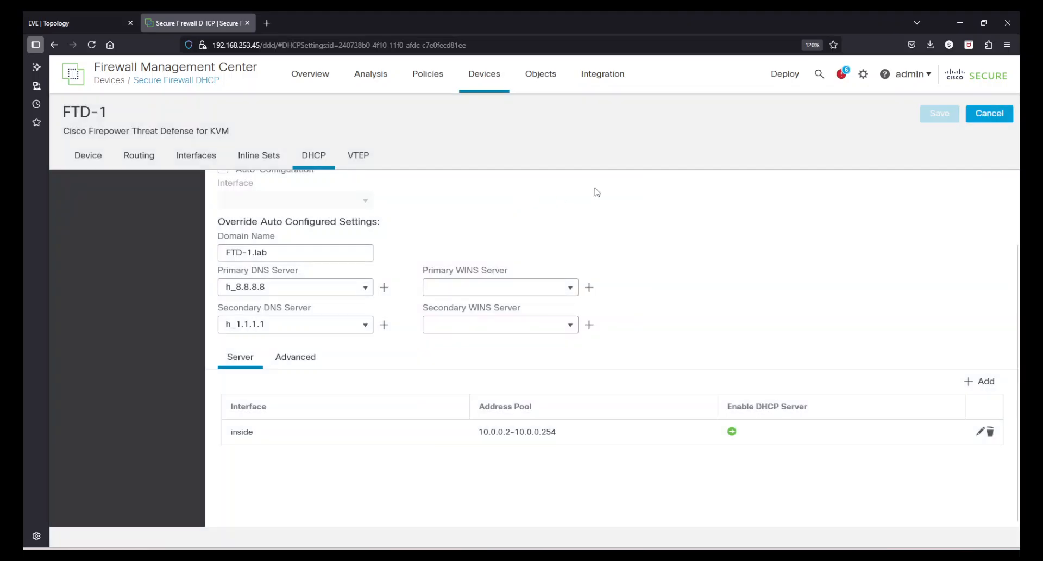
click(842, 75)
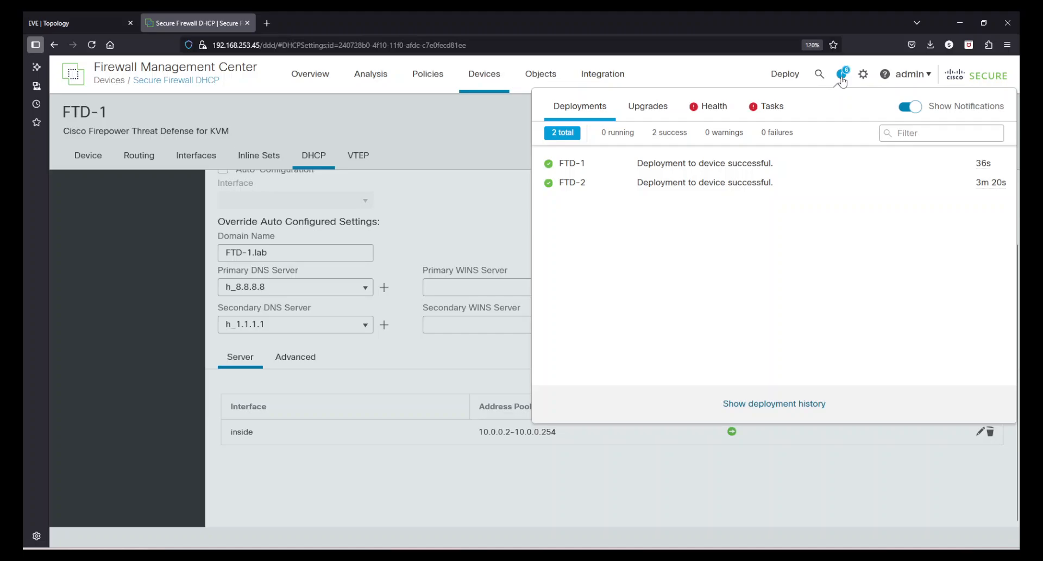
click(769, 106)
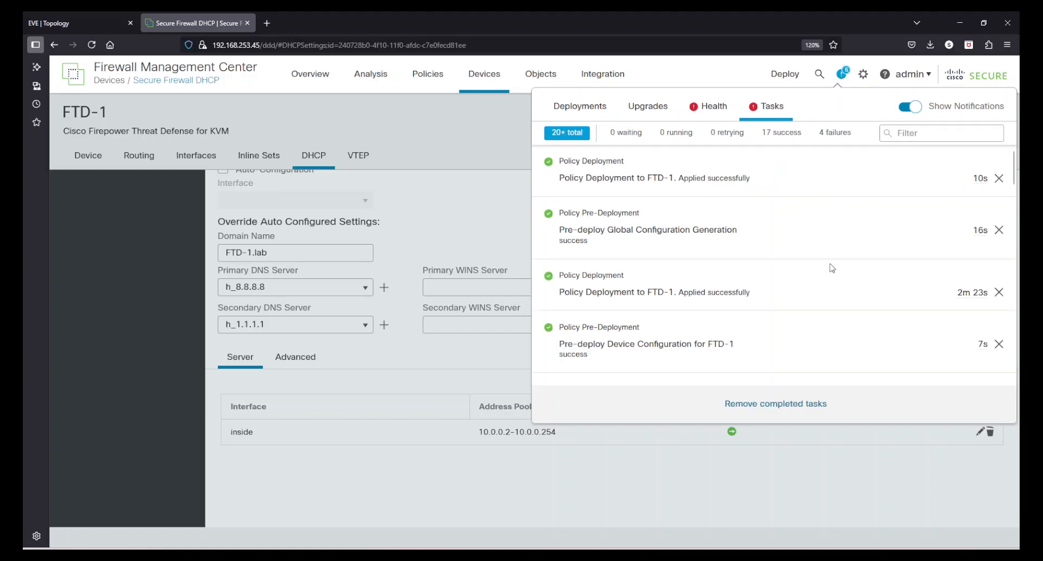
drag(596, 183, 682, 183)
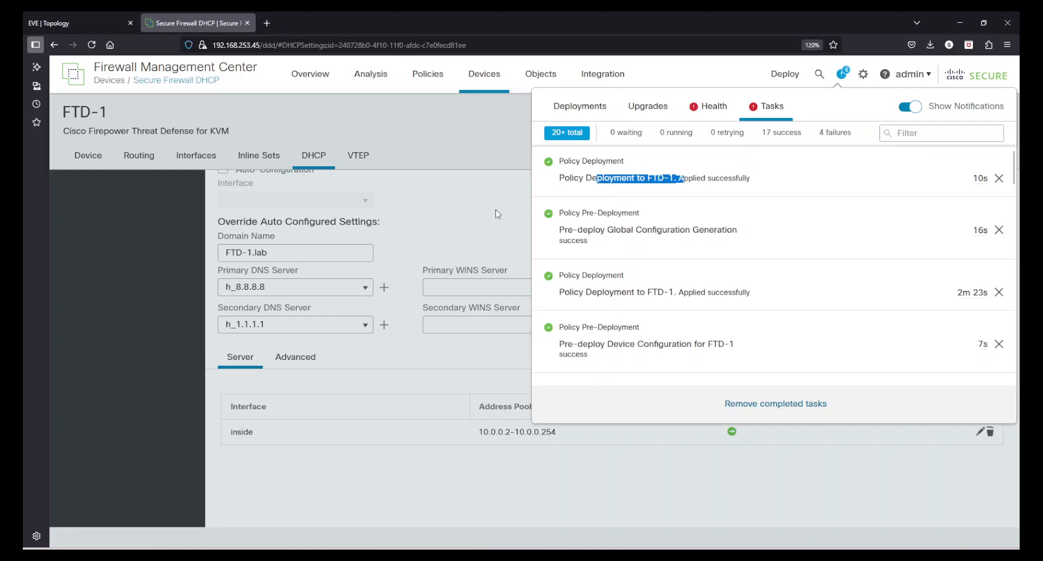
click(441, 217)
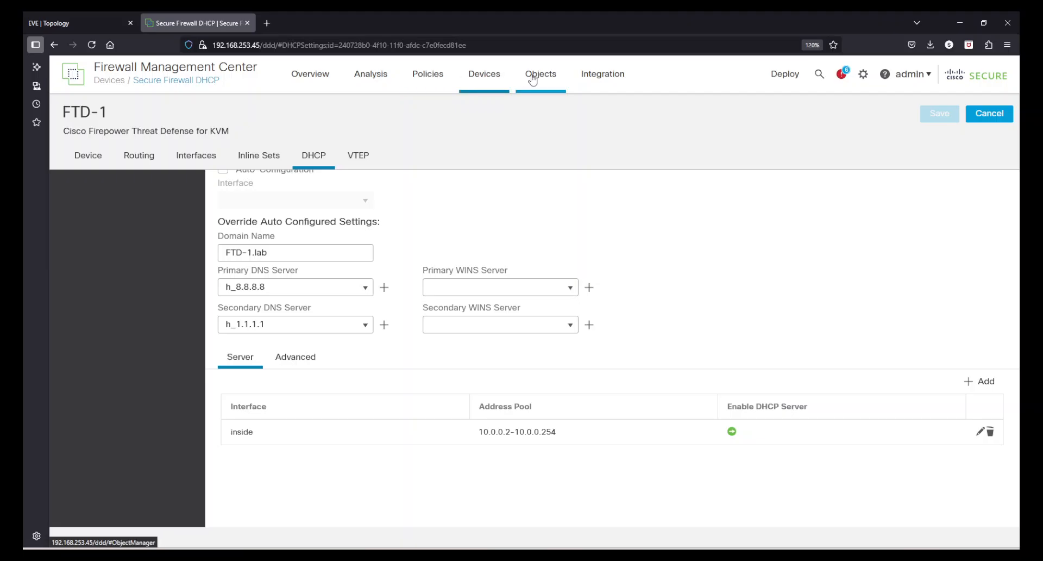
Run "show run dhcpd" on FTD-1 from the Threat Defense CLI
mouse_move(485, 81)
click(779, 145)
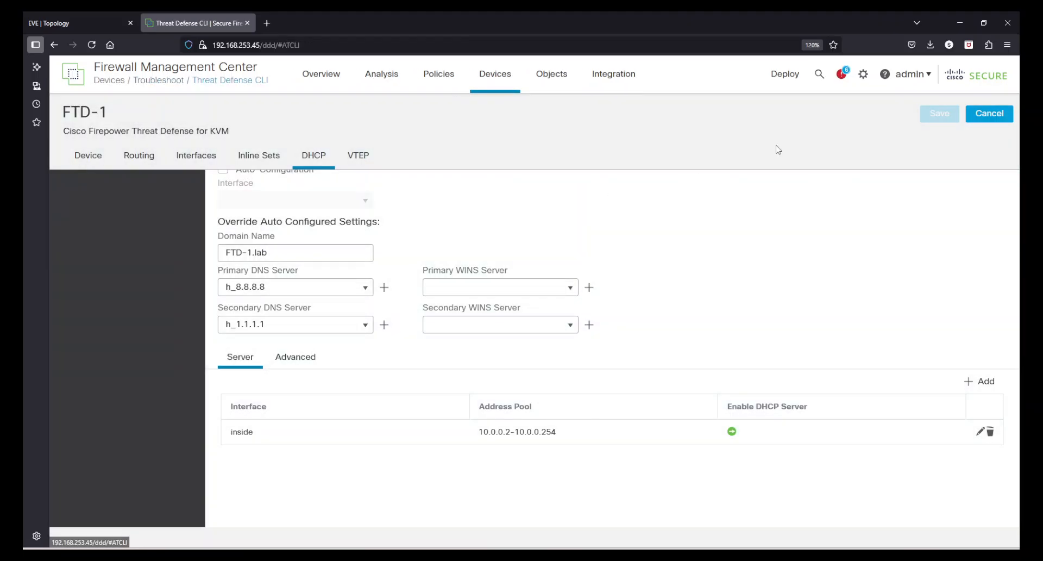
click(442, 138)
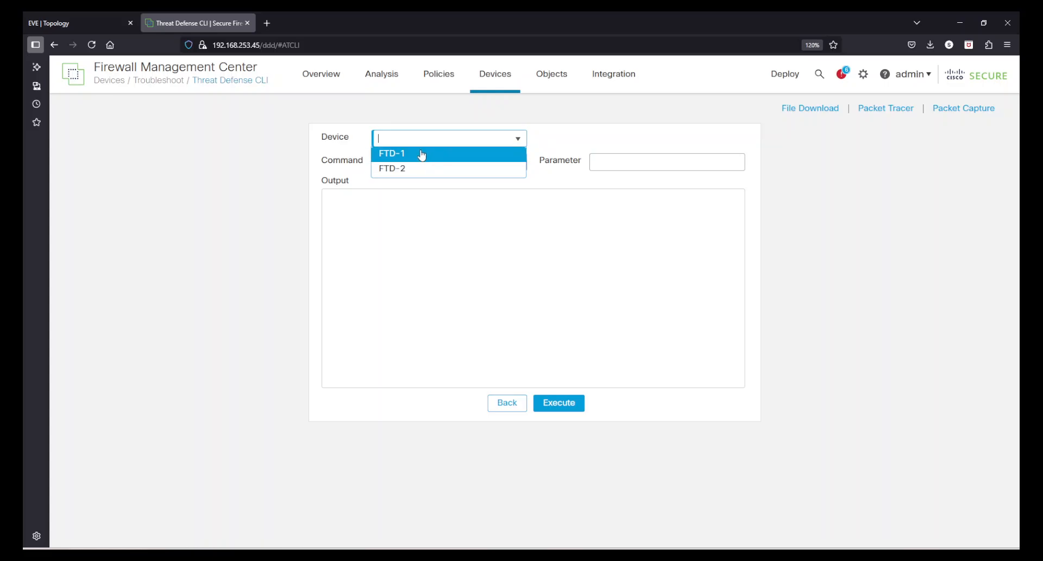
click(424, 152)
click(421, 163)
click(414, 192)
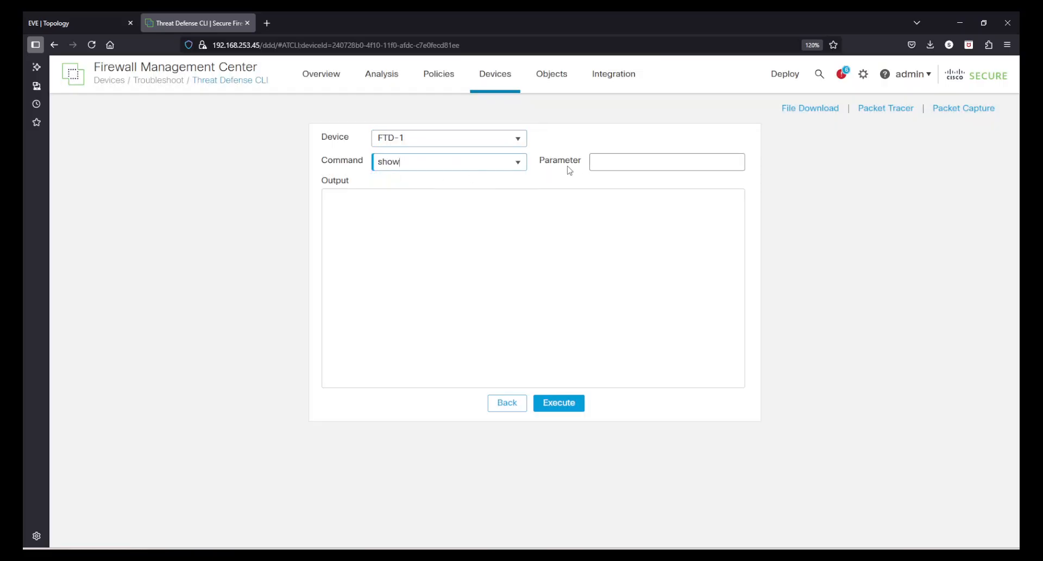
click(599, 164)
click(559, 403)
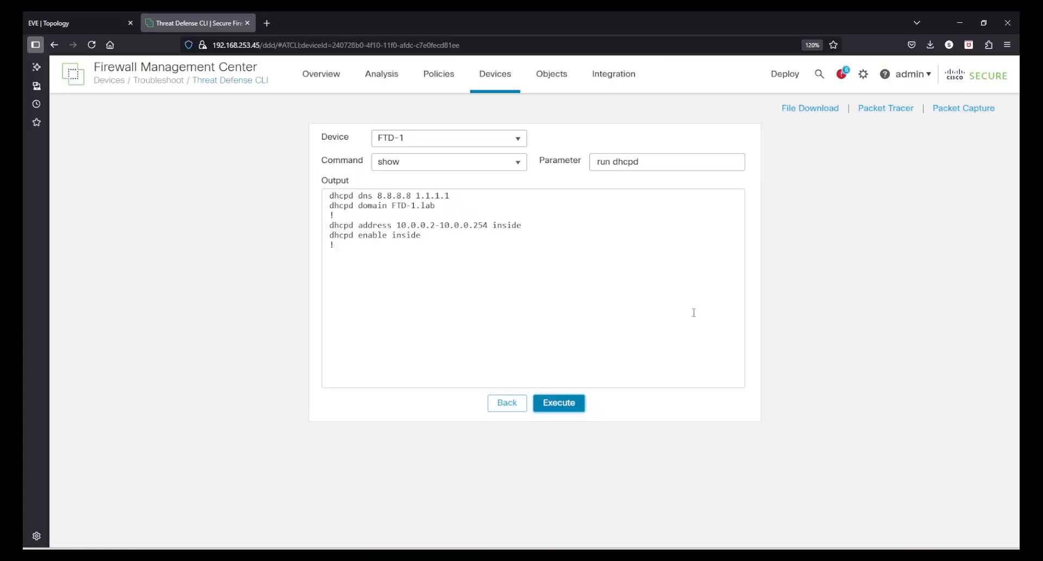
Examine the command output for FTD-1's DHCP DNS servers, domain name, address pool and enabled interface
drag(447, 251, 316, 199)
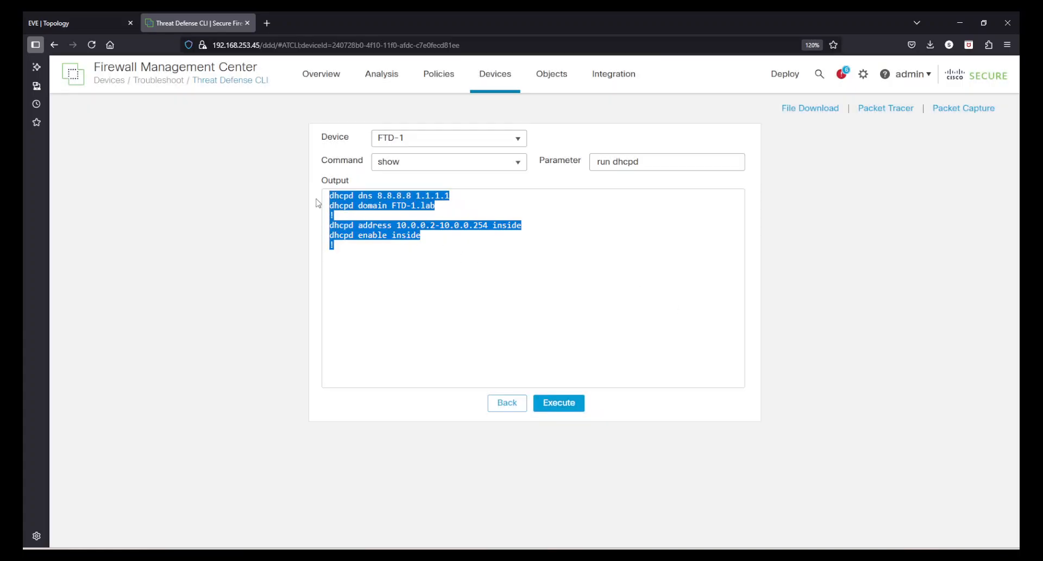
click(469, 208)
mouse_move(454, 197)
mouse_down()
mouse_move(328, 196)
mouse_move(446, 206)
mouse_up()
click(446, 205)
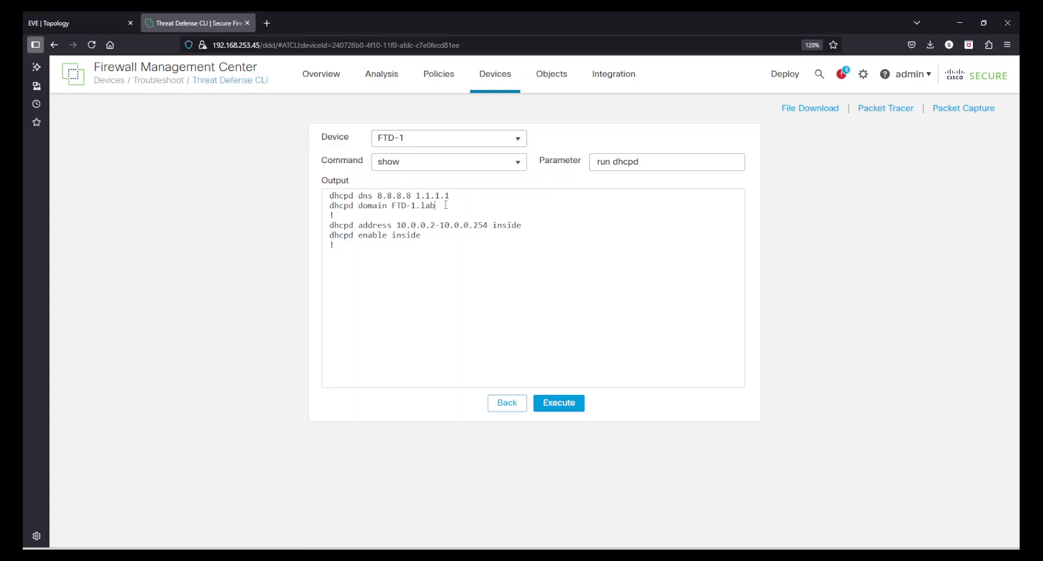
mouse_move(430, 240)
mouse_down()
mouse_move(340, 216)
mouse_move(427, 239)
mouse_up()
click(341, 216)
click(428, 239)
Return to the device management list
mouse_move(493, 86)
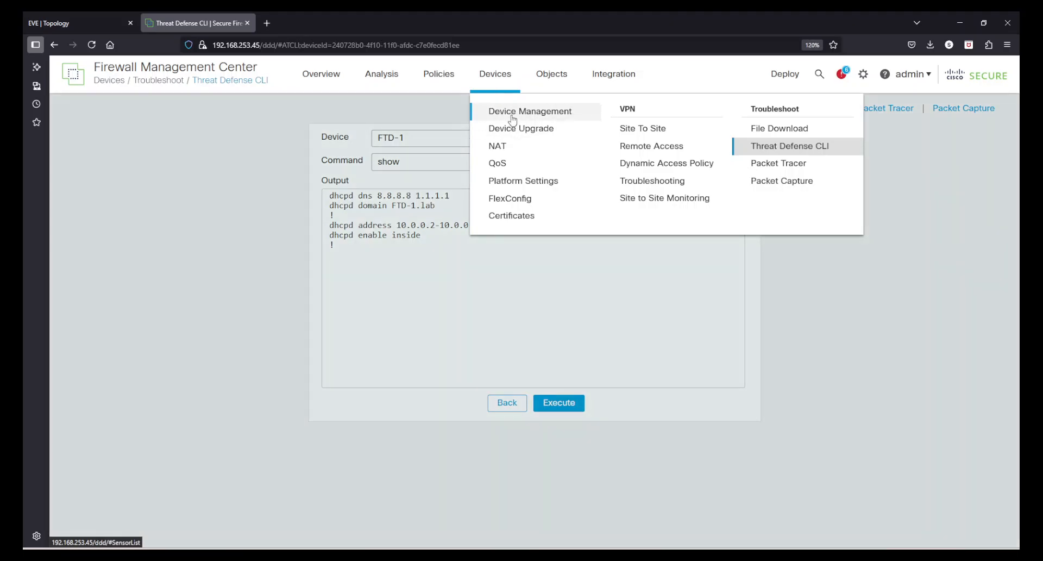
click(510, 109)
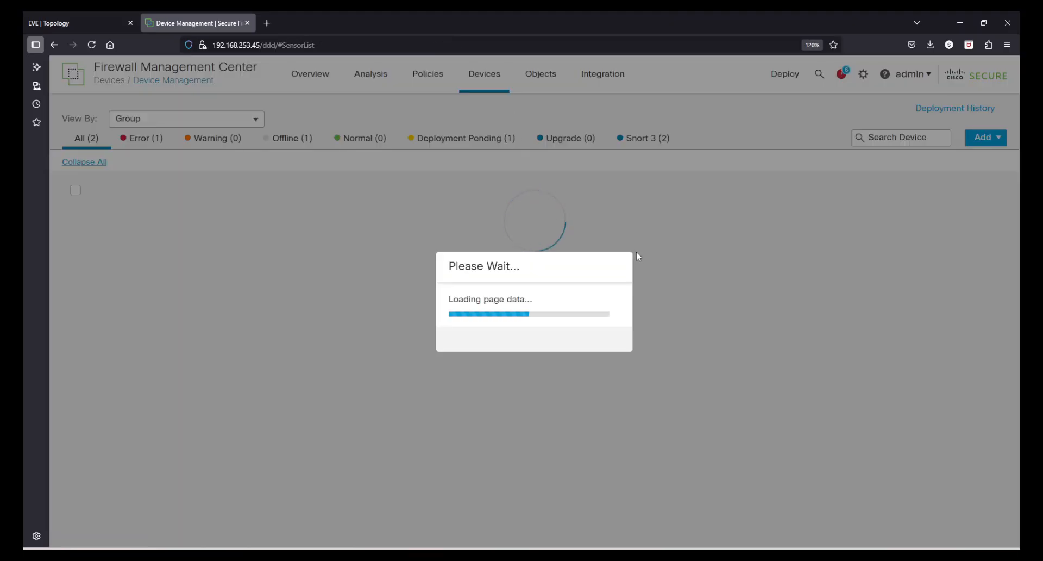